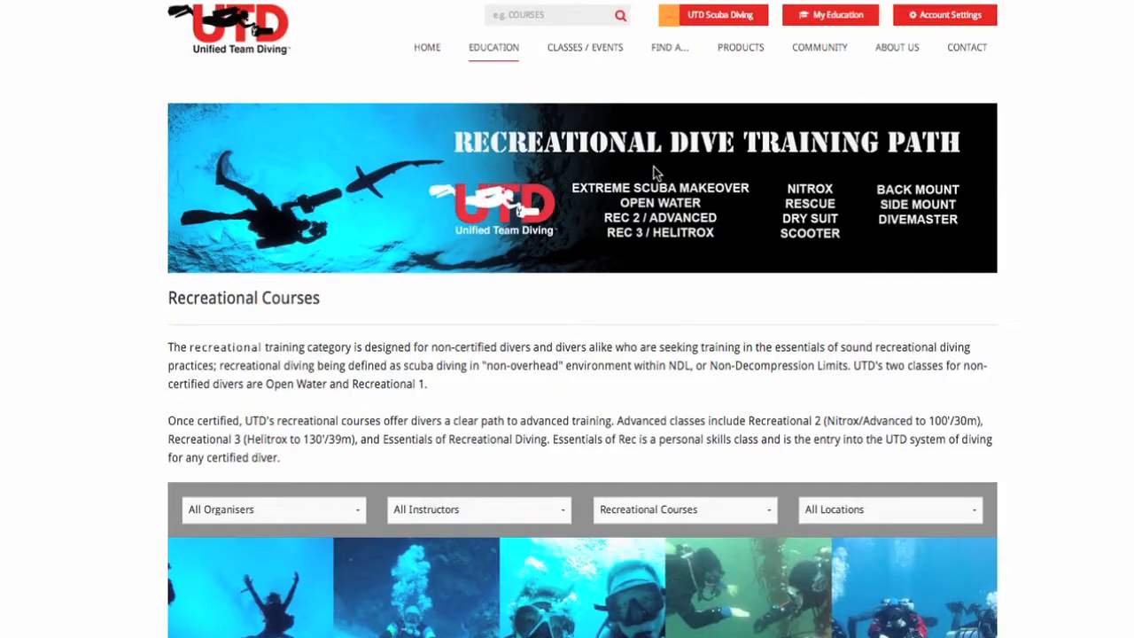
# Open the manage list of classes and events and open the course assignment for the Recreational 2 event.
pyautogui.scroll(-5, 656, 167)
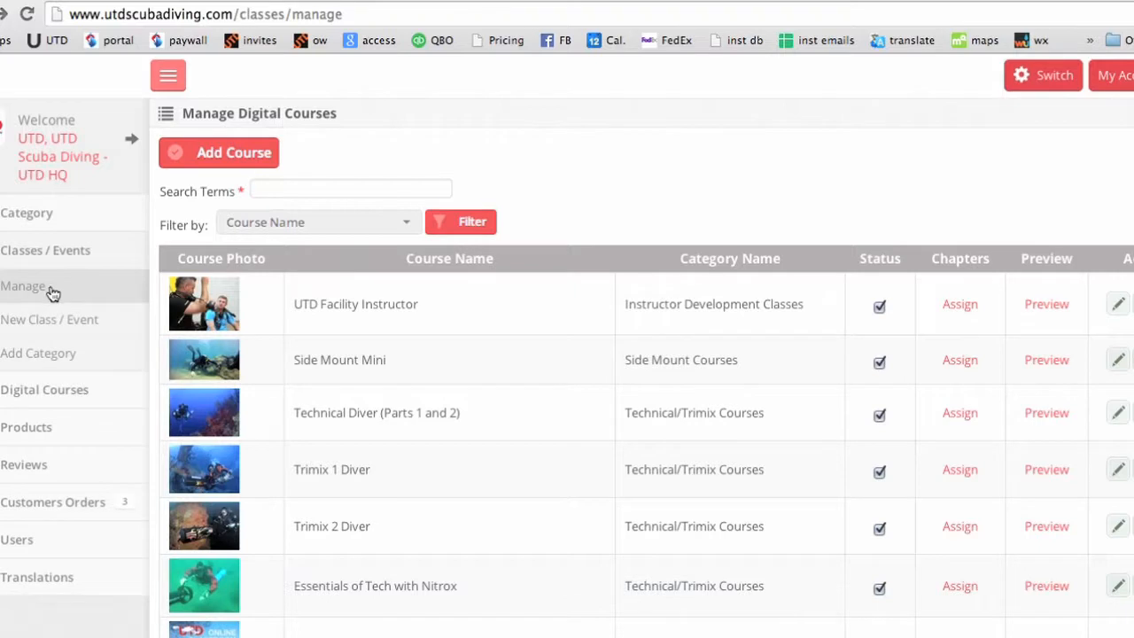
pyautogui.click(35, 289)
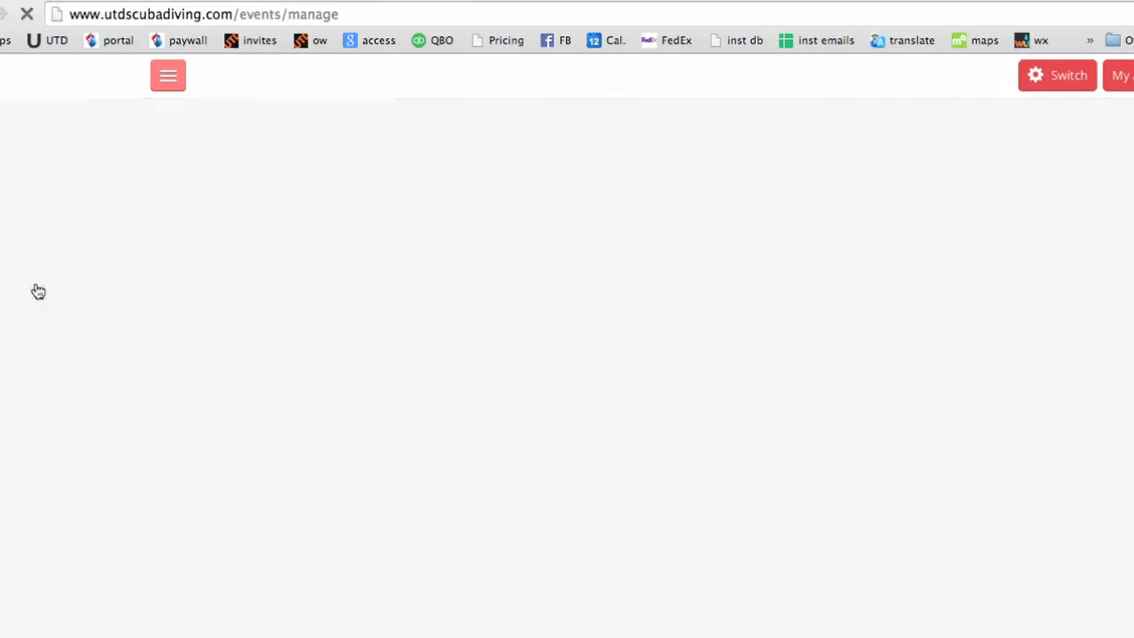
pyautogui.scroll(-5, 403, 451)
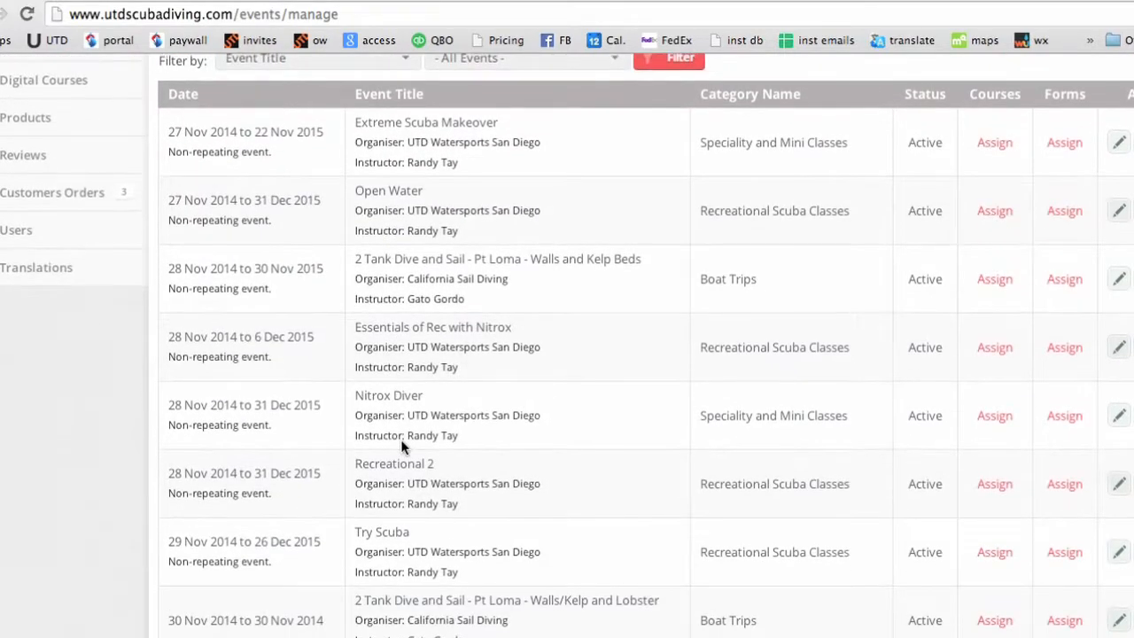
pyautogui.click(991, 489)
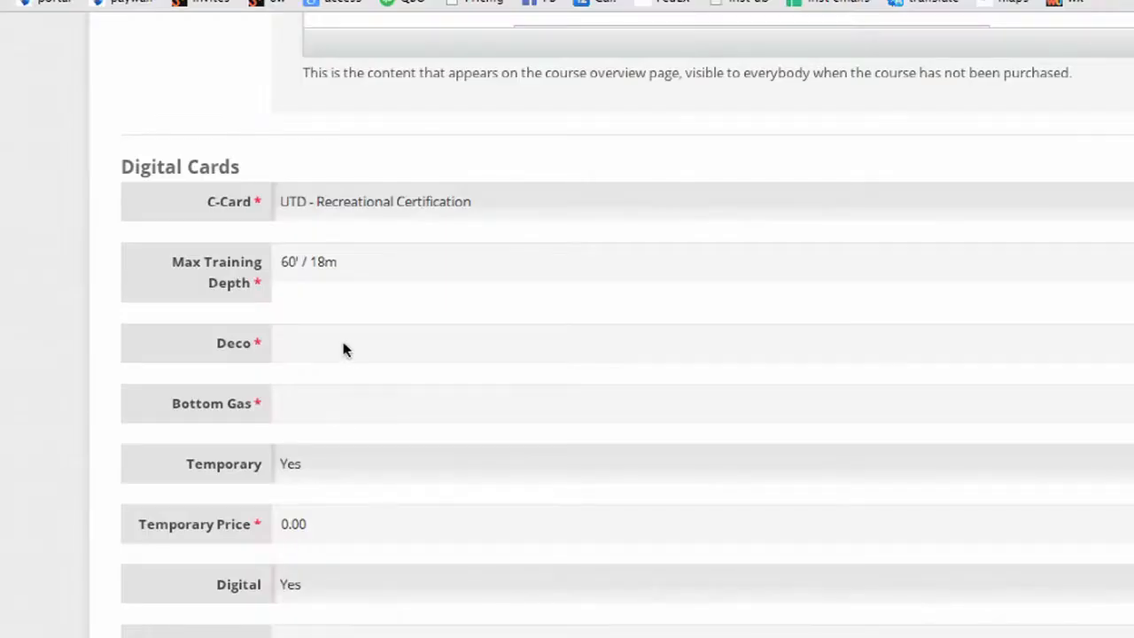
# Set Deco to No in the course's digital card settings.
pyautogui.click(342, 347)
pyautogui.write('No')
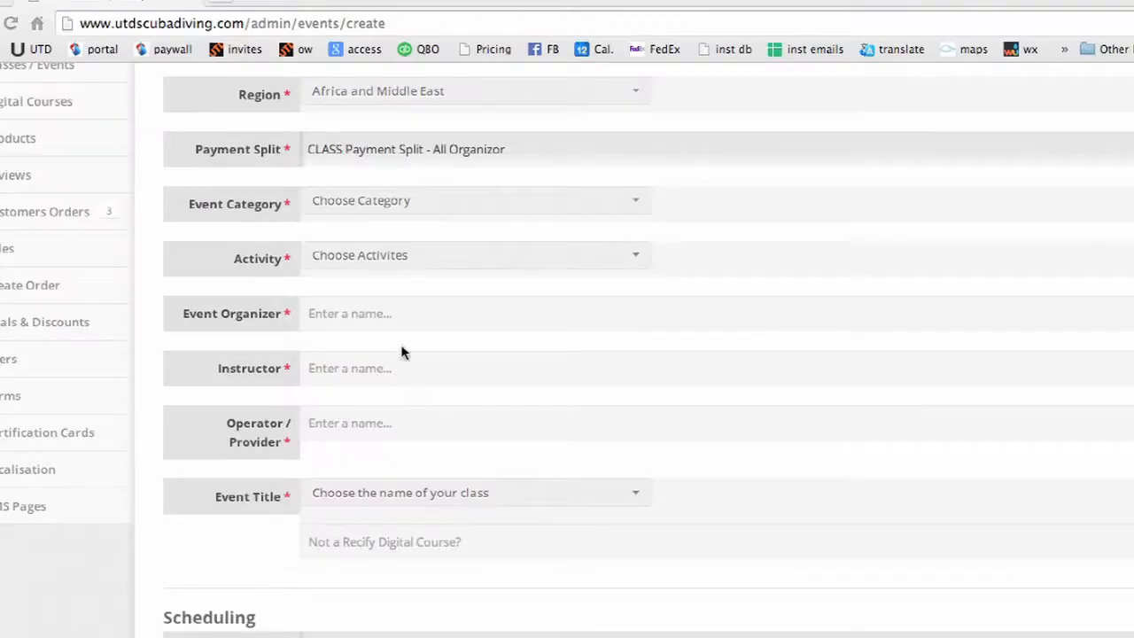
# Set the event organizer to the person's UTD Scuba Diving (Instructor) account and choose the same person's Unified Team Diving account as instructor.
pyautogui.click(381, 311)
pyautogui.write('jeff')
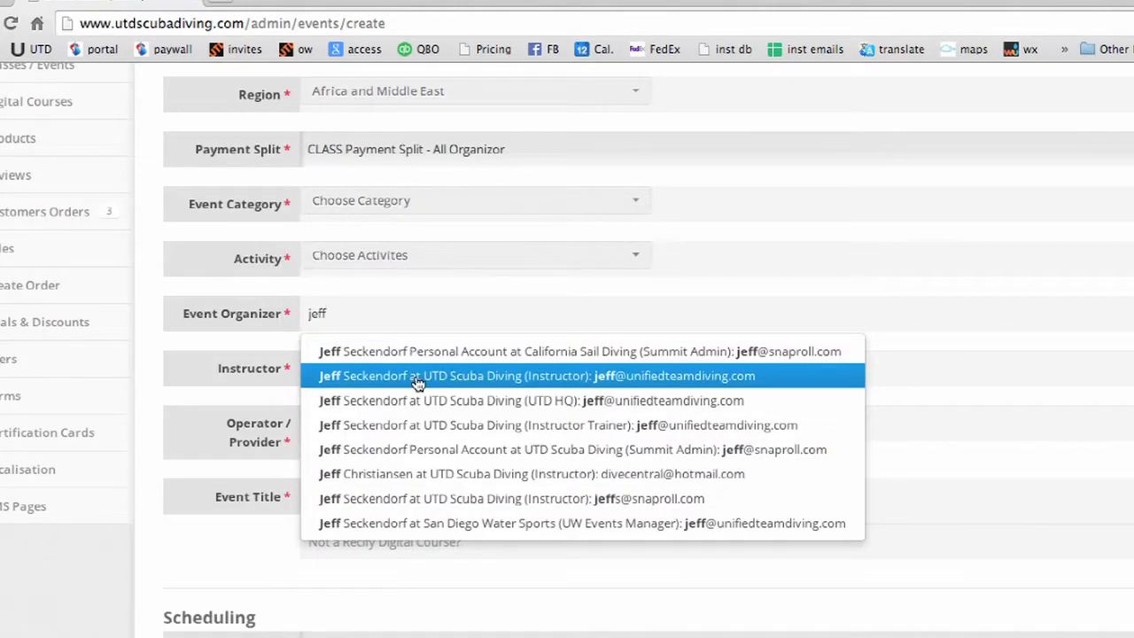
pyautogui.click(417, 381)
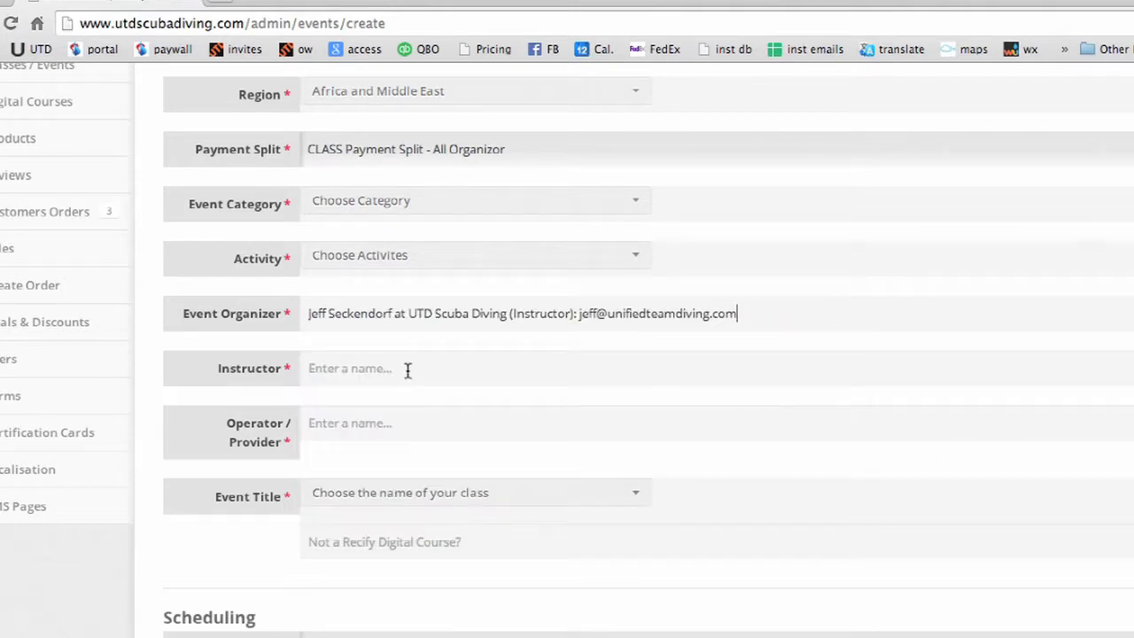
pyautogui.click(406, 370)
pyautogui.write('jeff')
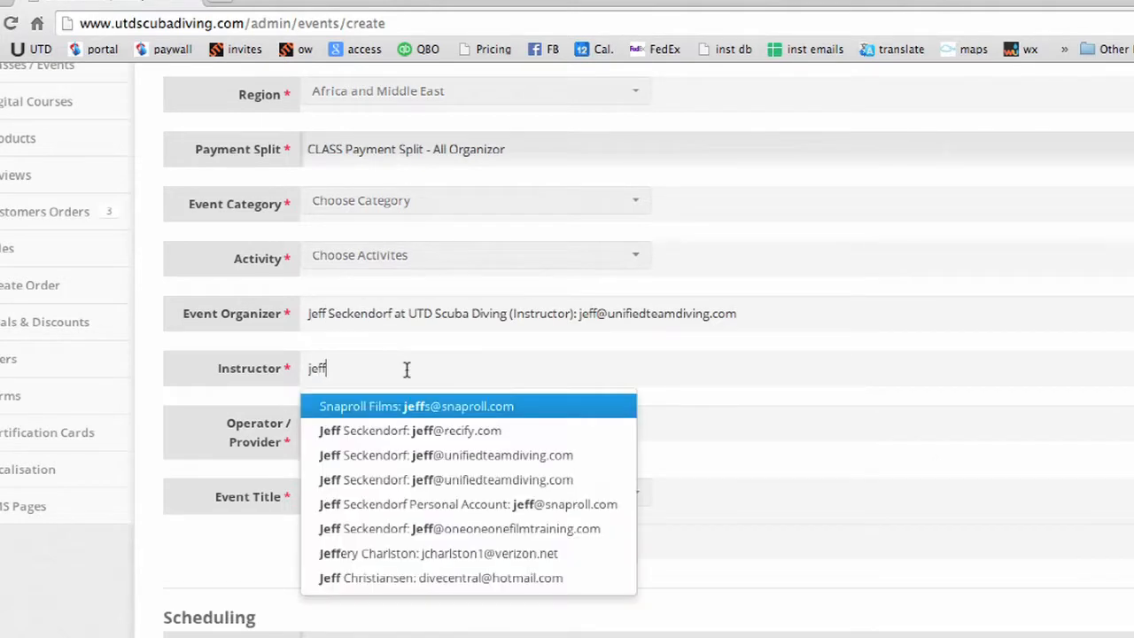
pyautogui.click(475, 457)
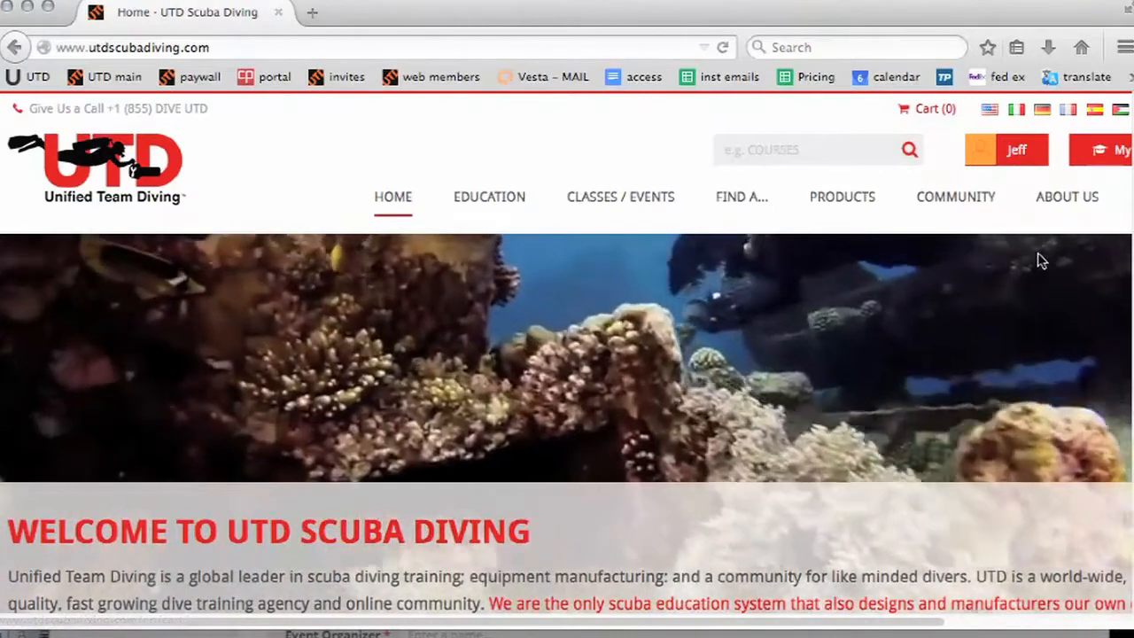
# Switch the signed-in account's role to UTD Scuba Diving as an Instructor.
pyautogui.click(1015, 151)
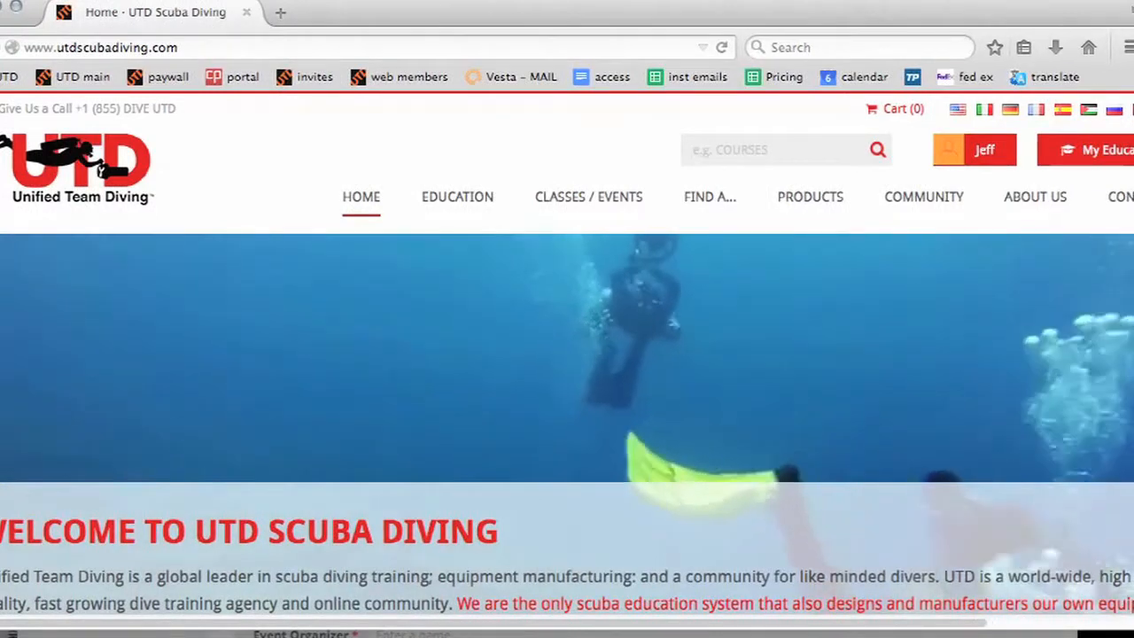
pyautogui.moveTo(985, 155)
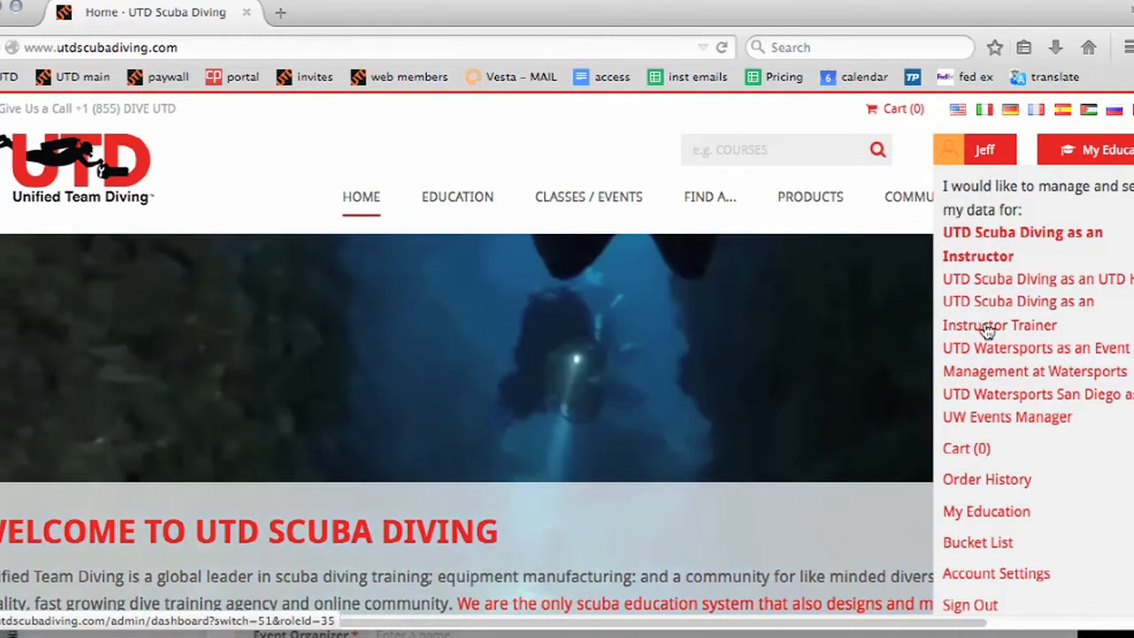
pyautogui.click(983, 237)
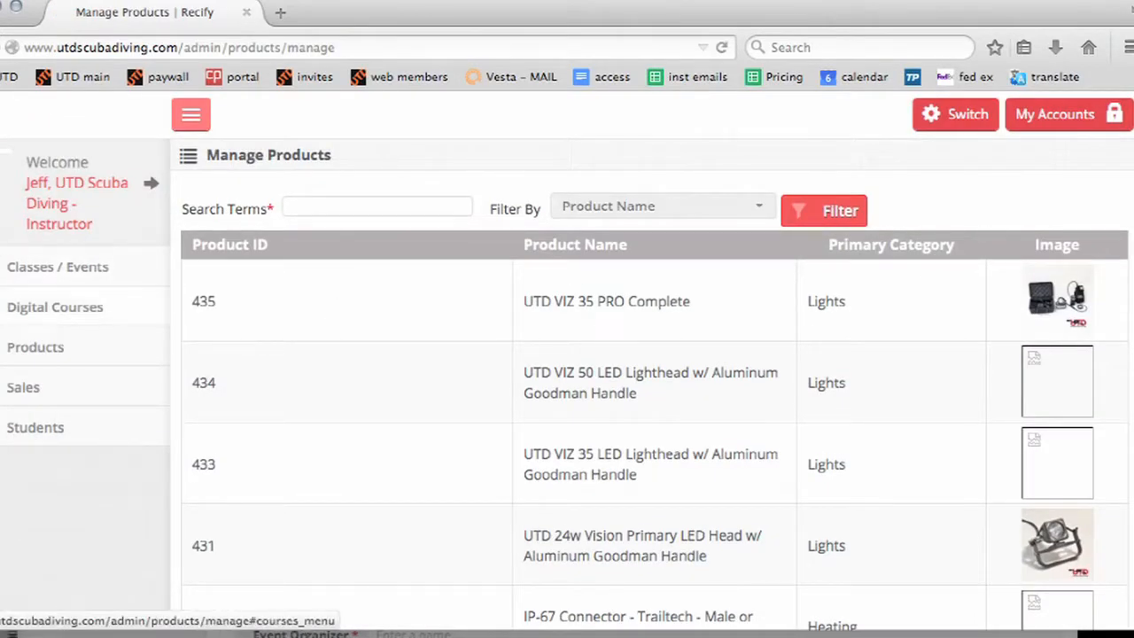
# Start a new class/event and look through the form's scheduling, seats, price, address and frontend content fields.
pyautogui.click(39, 272)
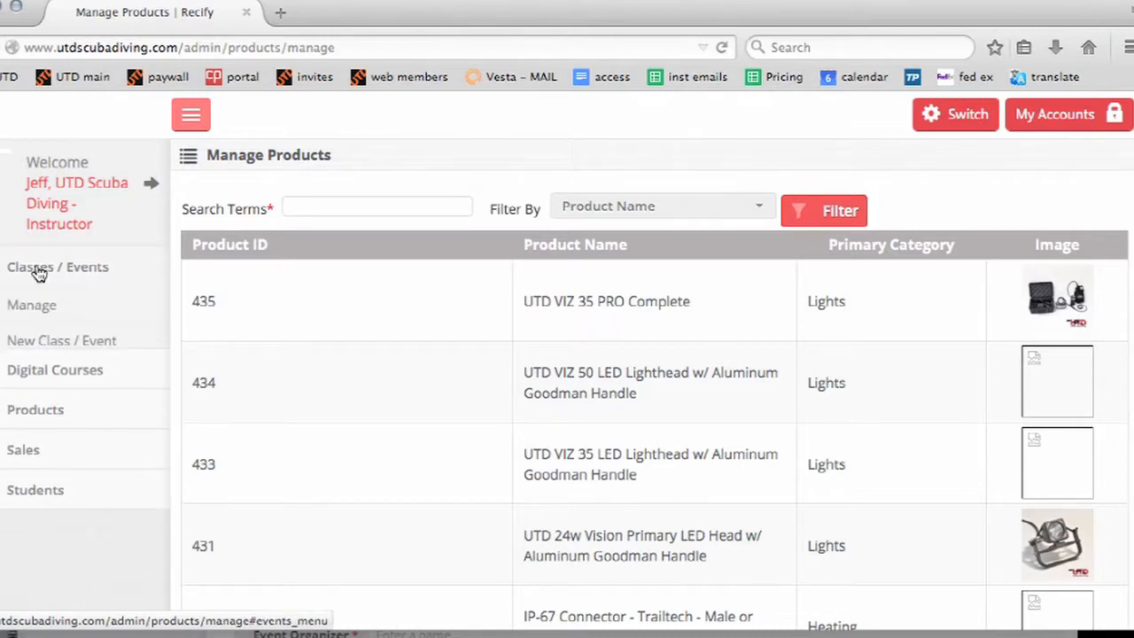
pyautogui.click(39, 341)
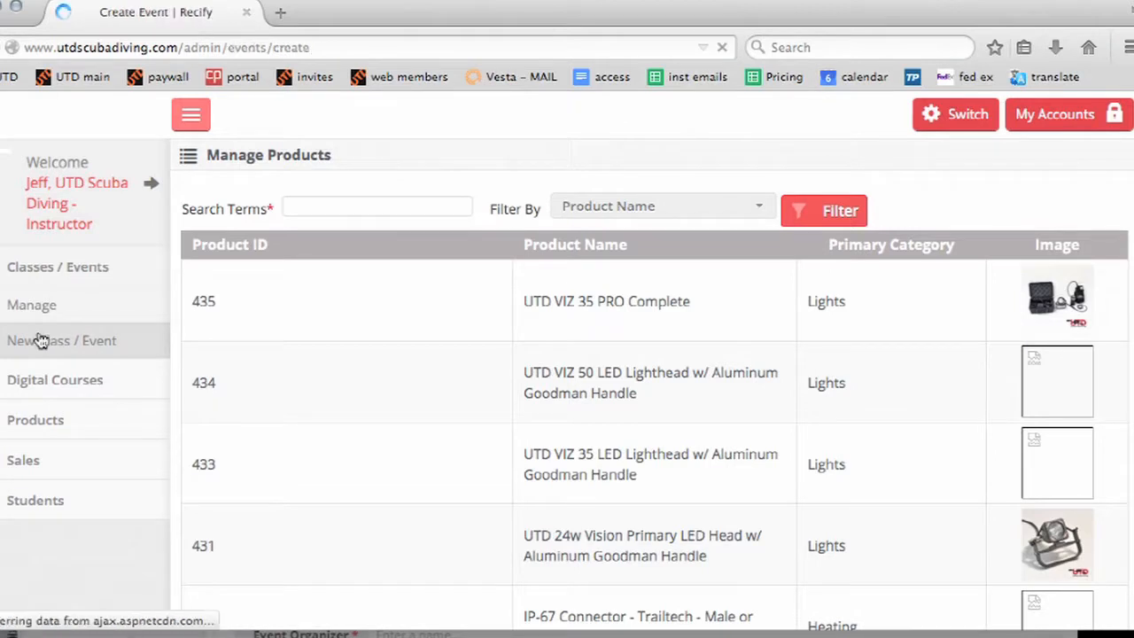
pyautogui.scroll(-2, 739, 304)
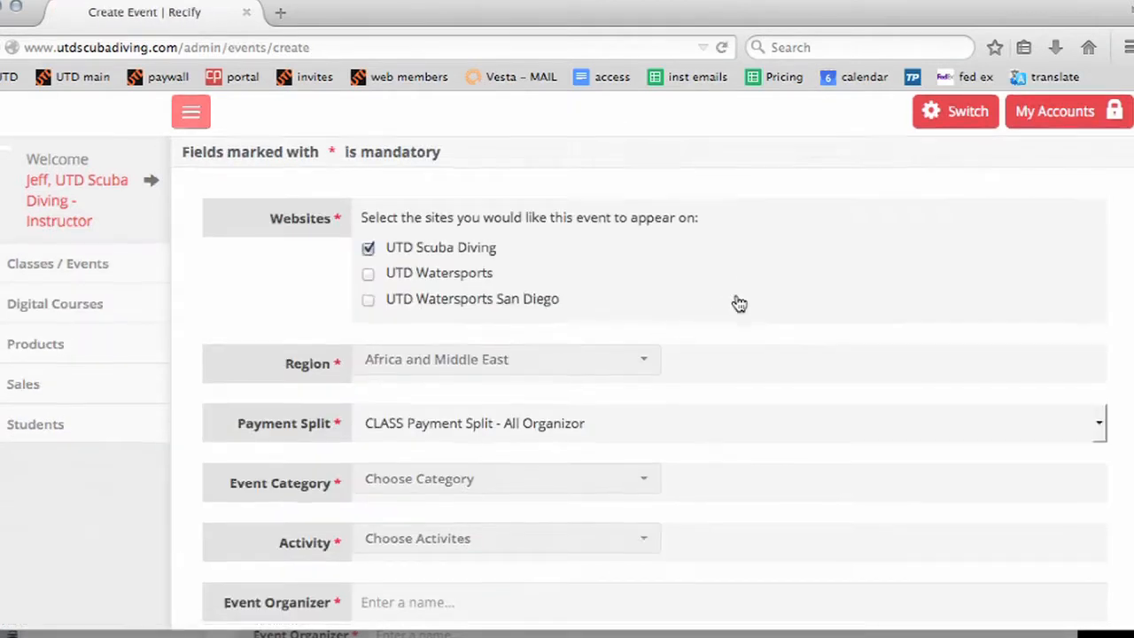
pyautogui.scroll(-9, 739, 304)
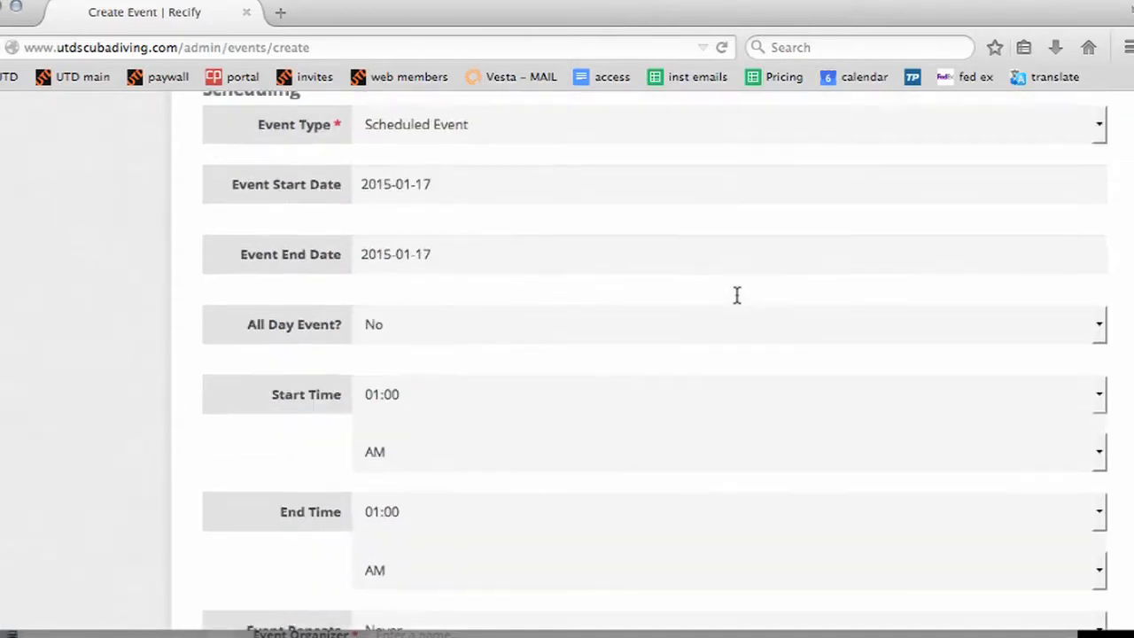
pyautogui.scroll(-10, 736, 295)
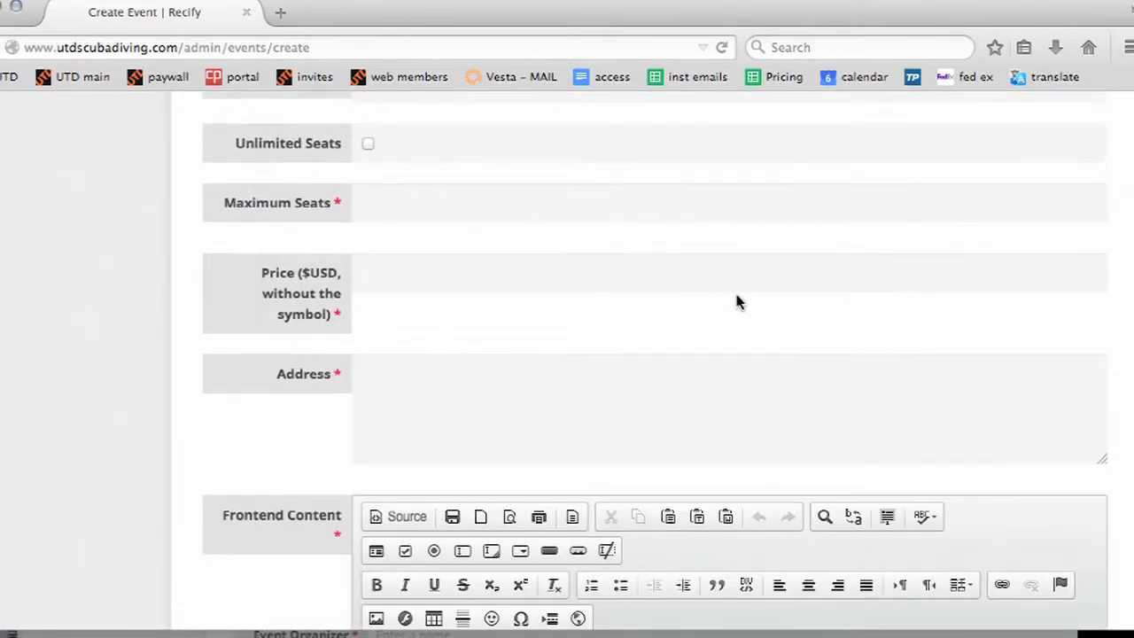
pyautogui.scroll(-8, 736, 299)
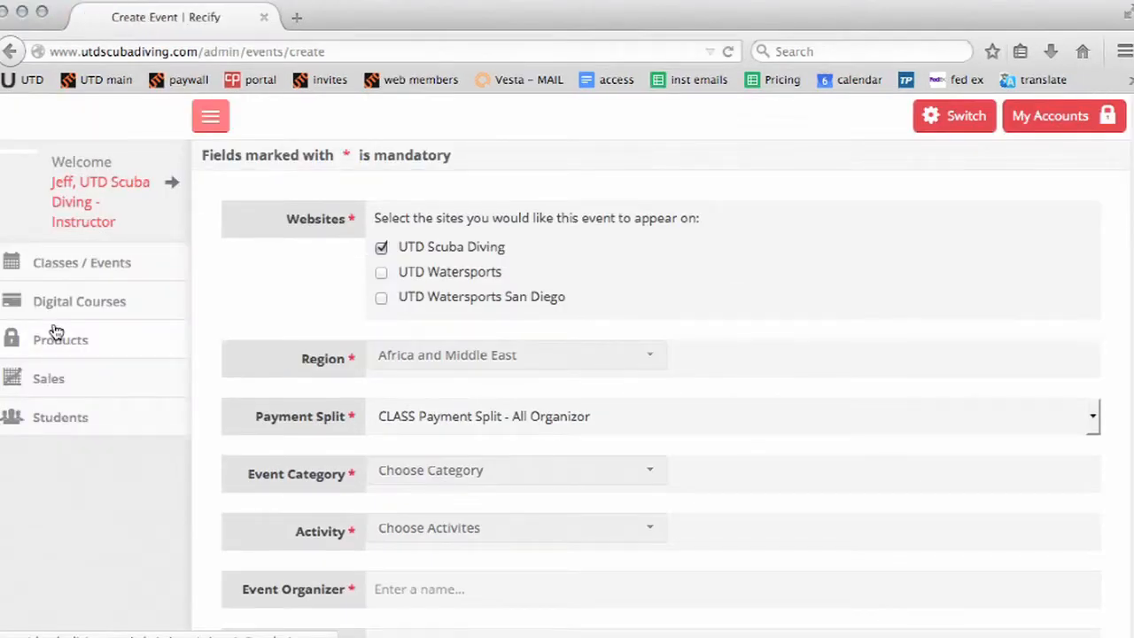
# Add UTD Watersports San Diego to the websites the event appears on and set the region to United States.
pyautogui.scroll(-2, 806, 311)
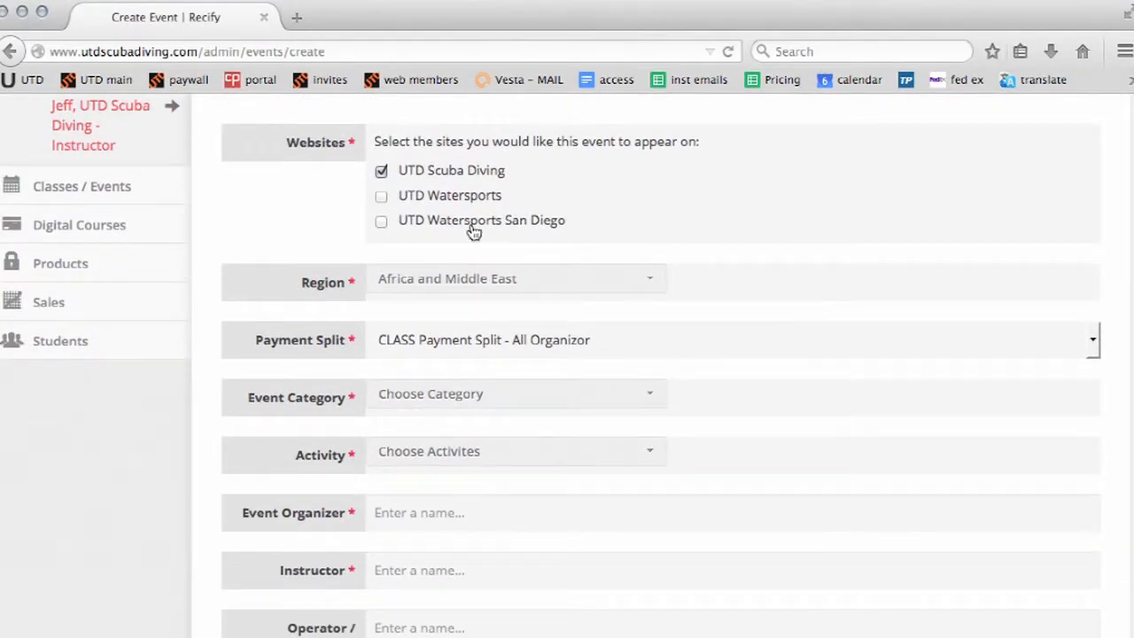
pyautogui.click(382, 222)
pyautogui.scroll(-3, 383, 225)
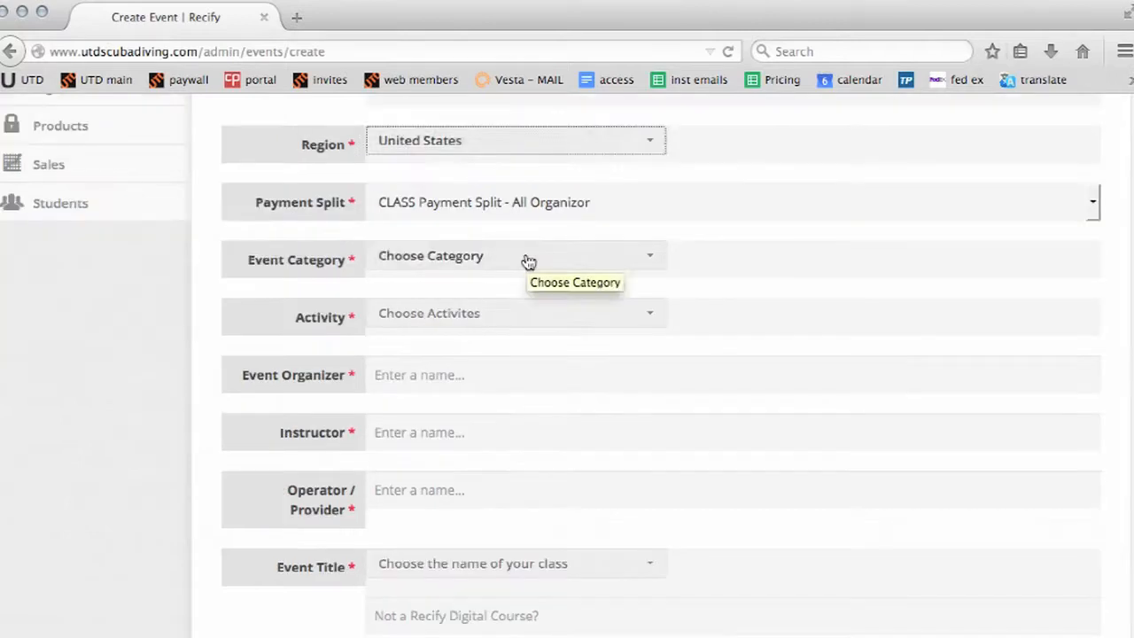
# Set the event category to Recreational Scuba Classes and the activity to Scuba.
pyautogui.click(526, 258)
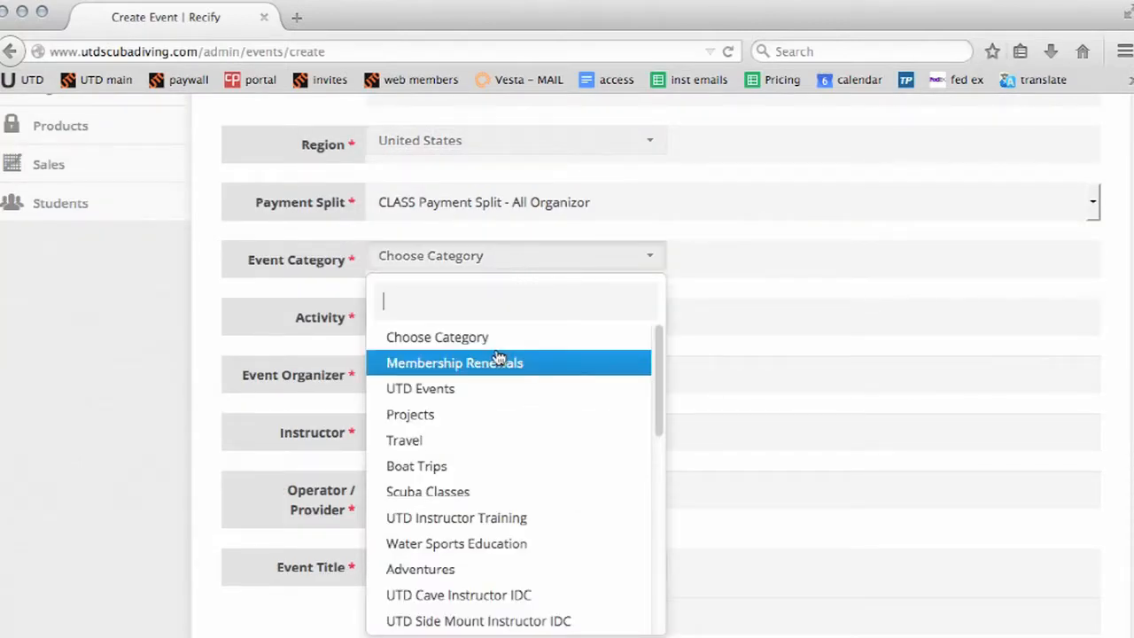
pyautogui.scroll(-3, 481, 437)
pyautogui.scroll(-5, 480, 436)
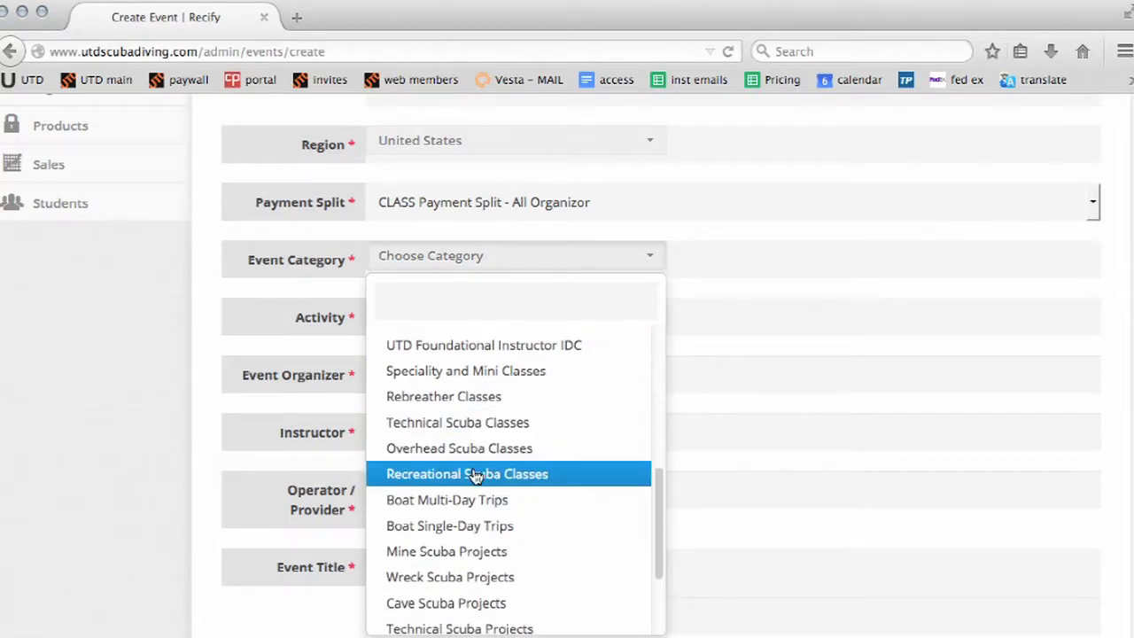
pyautogui.click(470, 474)
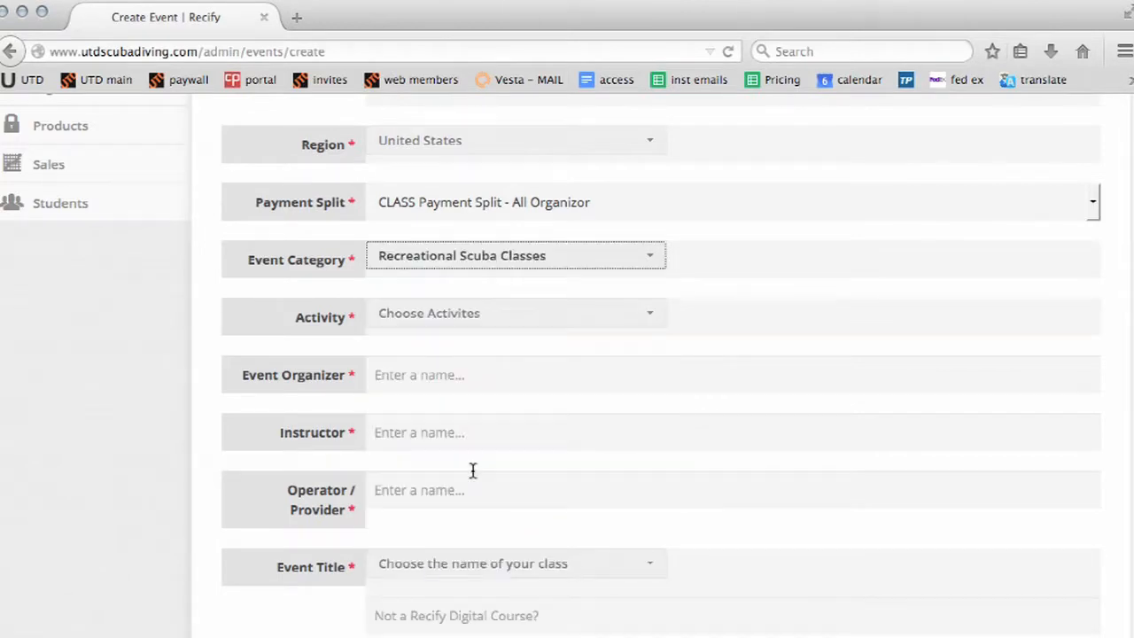
pyautogui.click(470, 314)
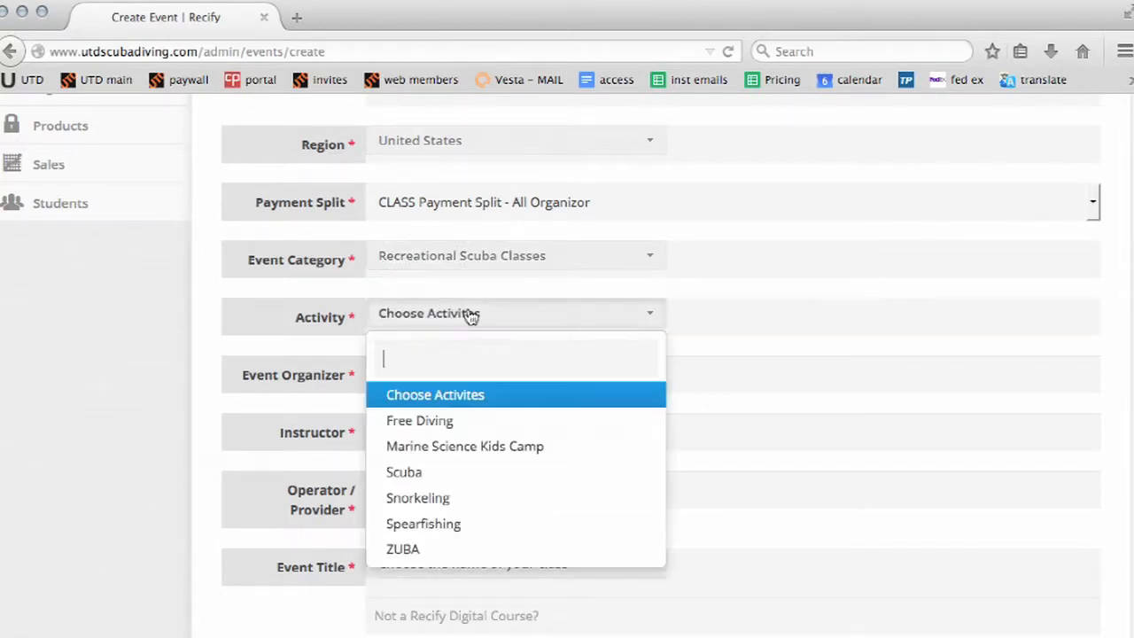
pyautogui.click(420, 476)
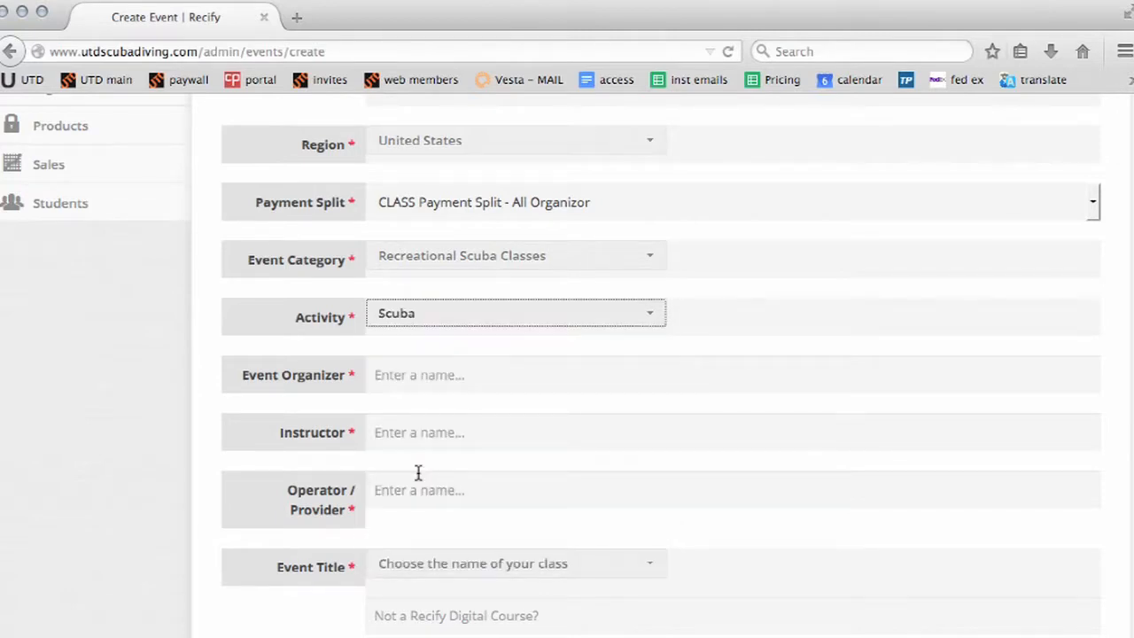
# Set the event organizer to UTD Watersports San Diego and choose the instructor's Unified Team Diving account.
pyautogui.click(419, 374)
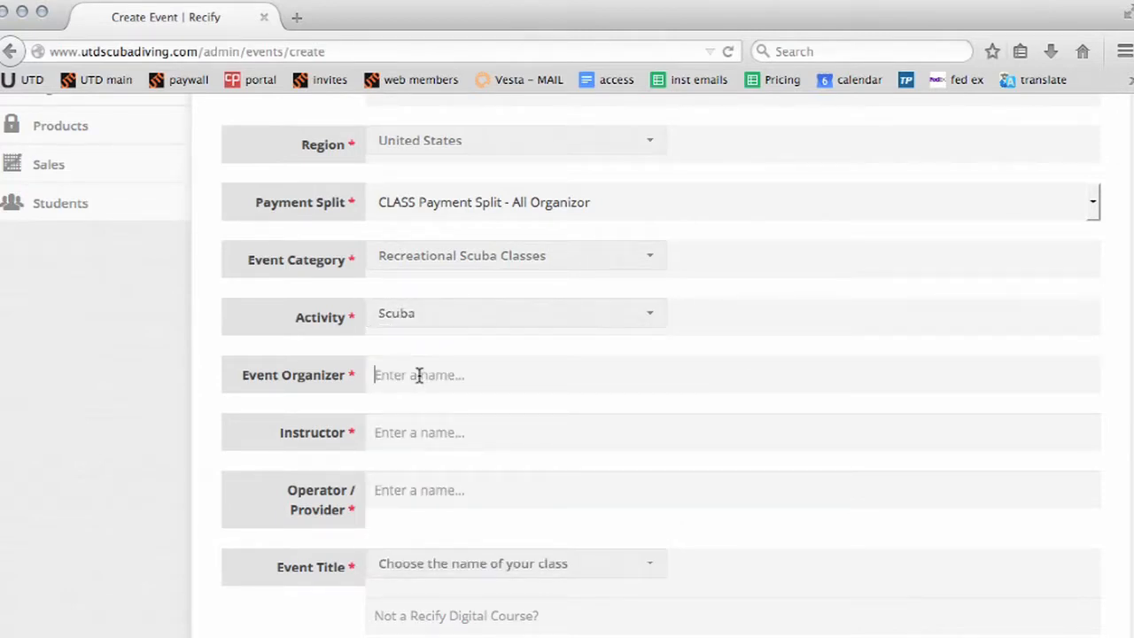
pyautogui.write('water')
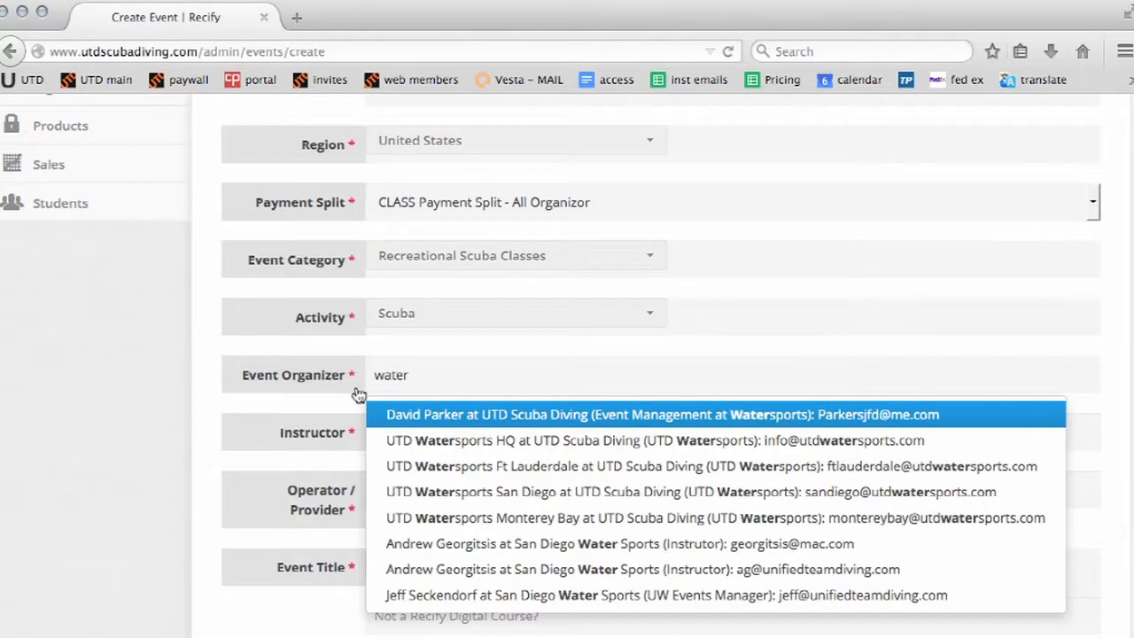
pyautogui.click(450, 501)
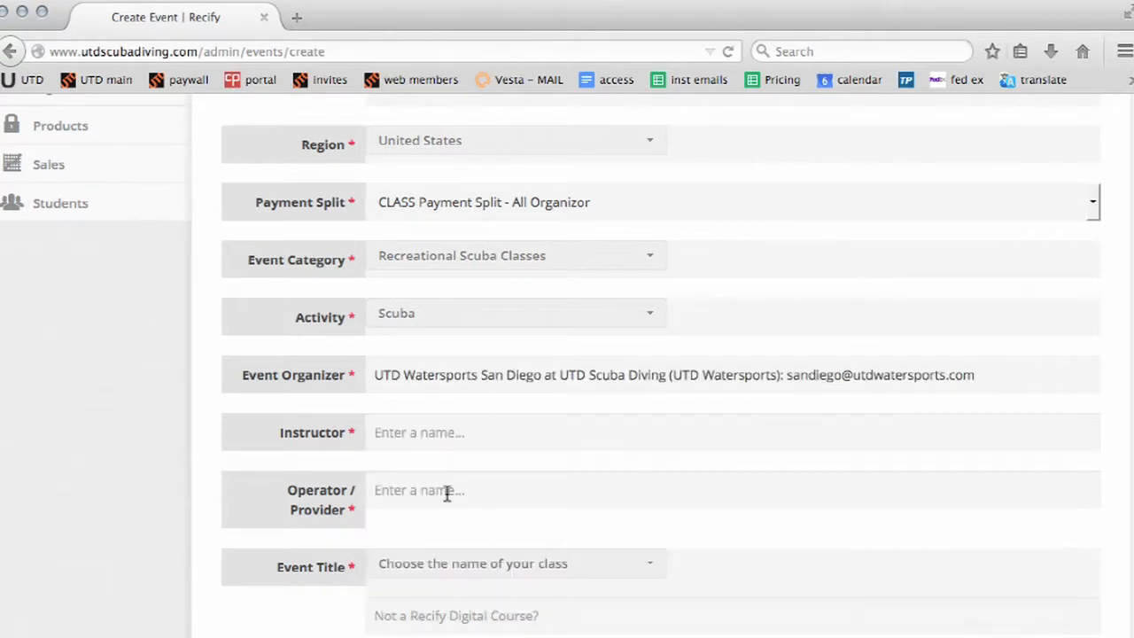
pyautogui.click(440, 433)
pyautogui.write('Jeff')
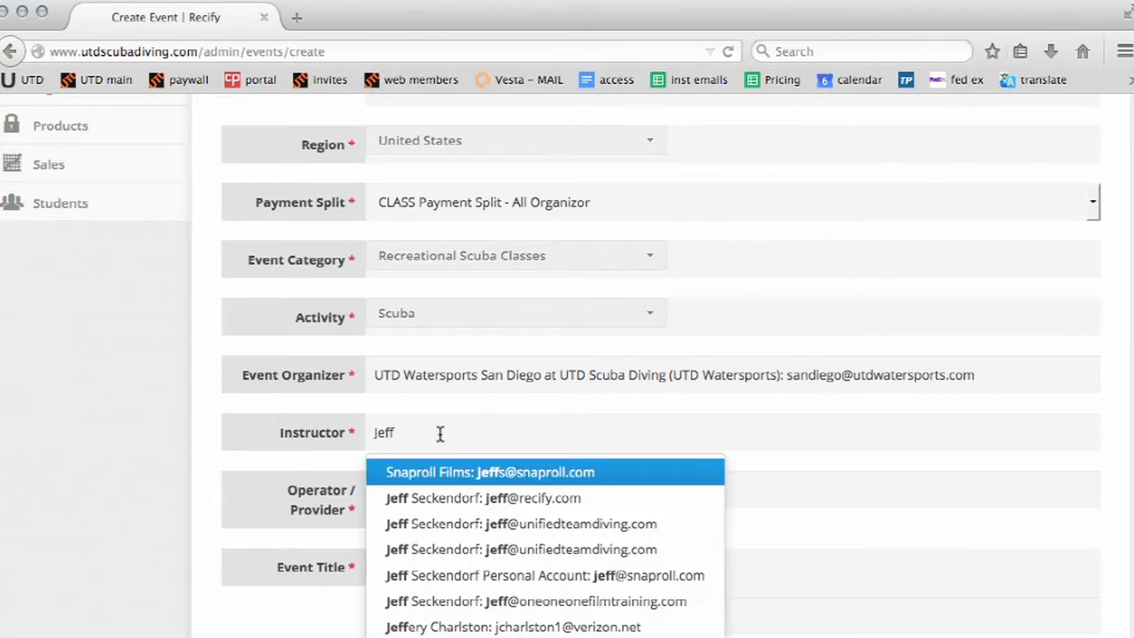
pyautogui.scroll(-3, 628, 484)
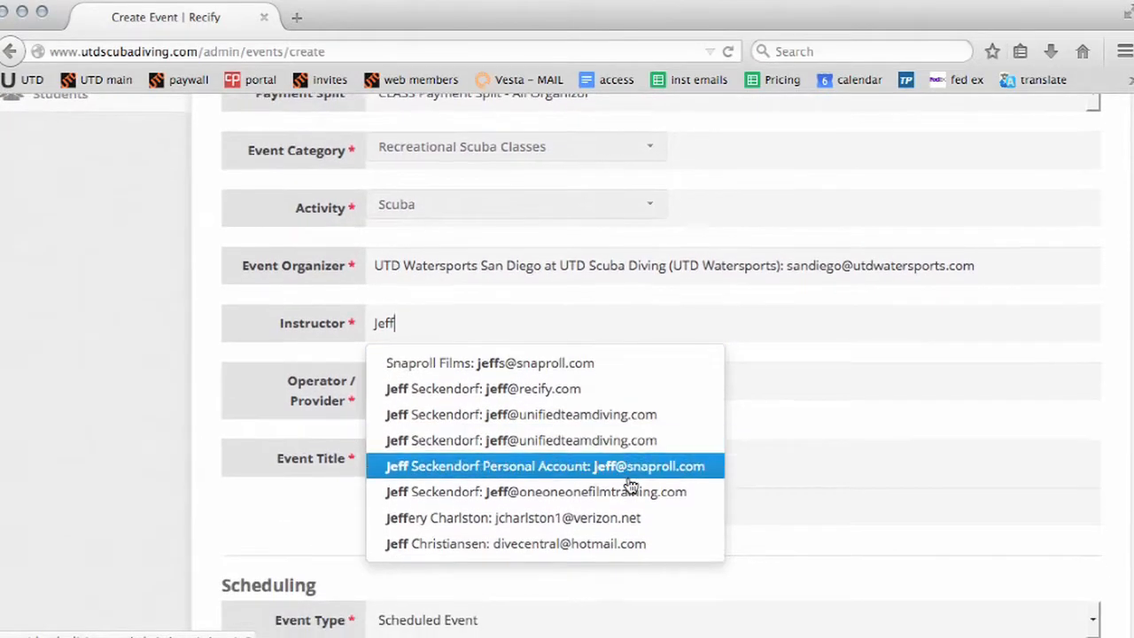
pyautogui.click(594, 416)
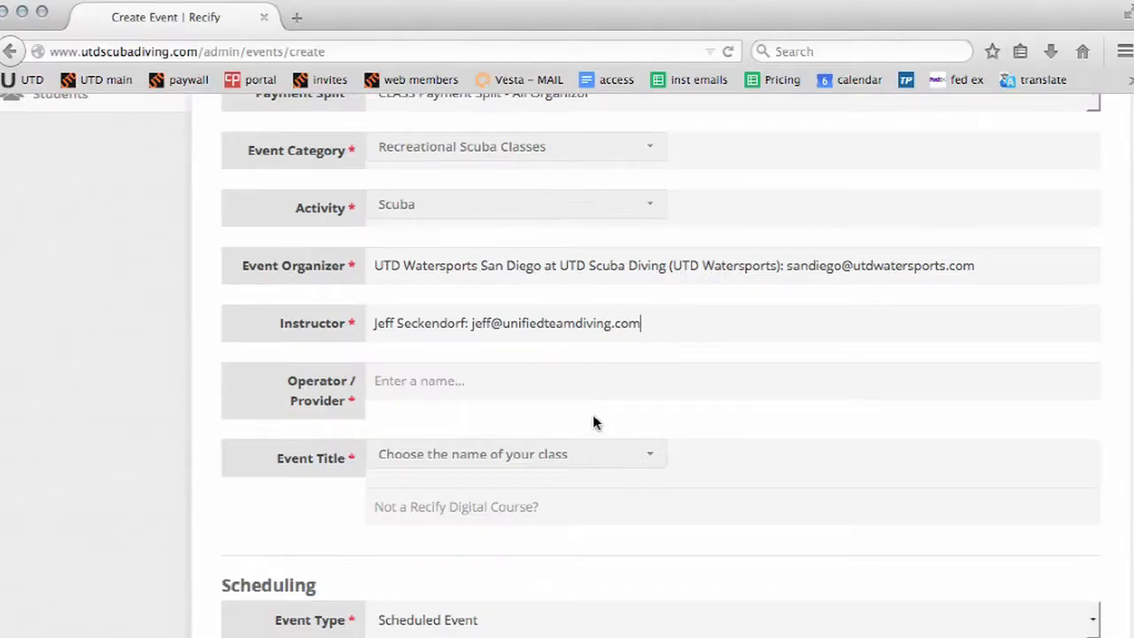
# Choose Recreational 2 as the event title and go on to the Scheduling section.
pyautogui.click(450, 456)
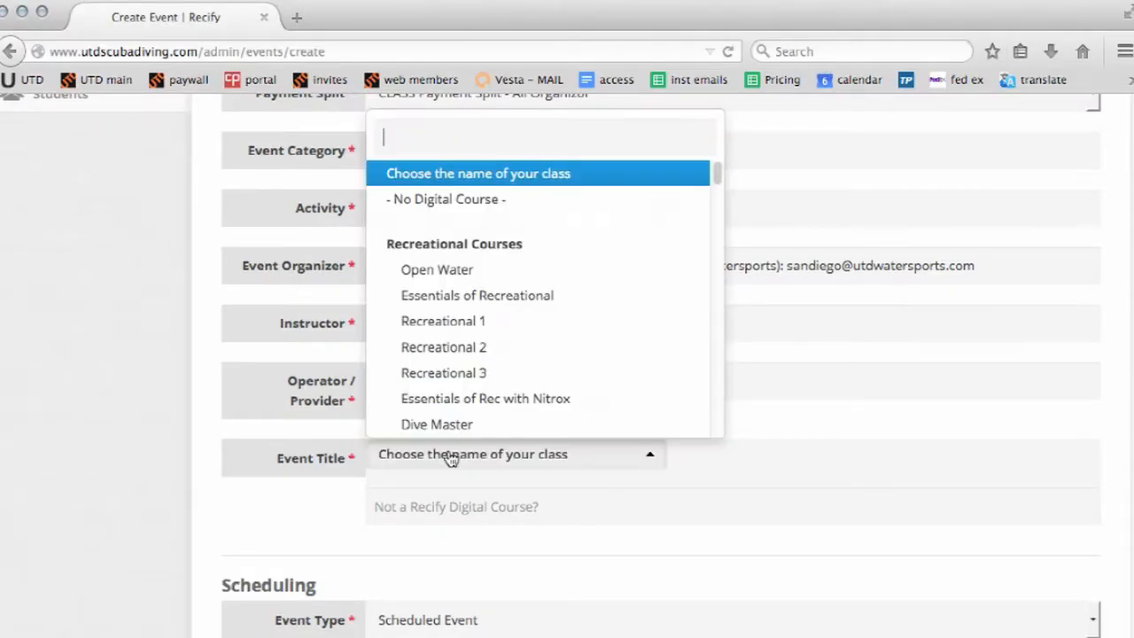
pyautogui.click(444, 347)
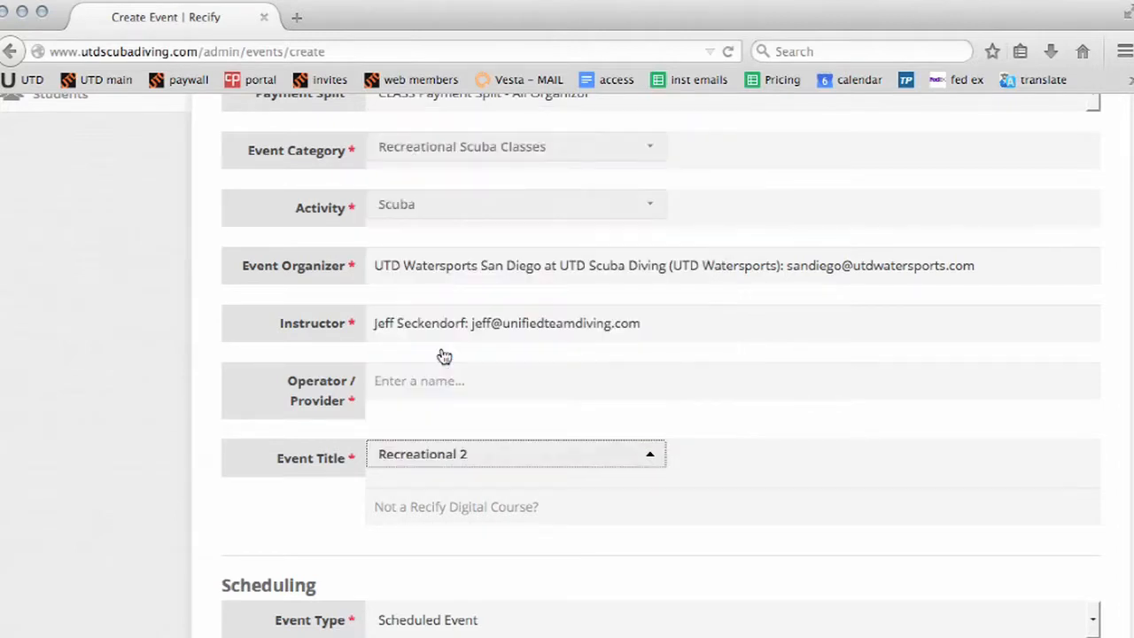
pyautogui.scroll(-3, 557, 372)
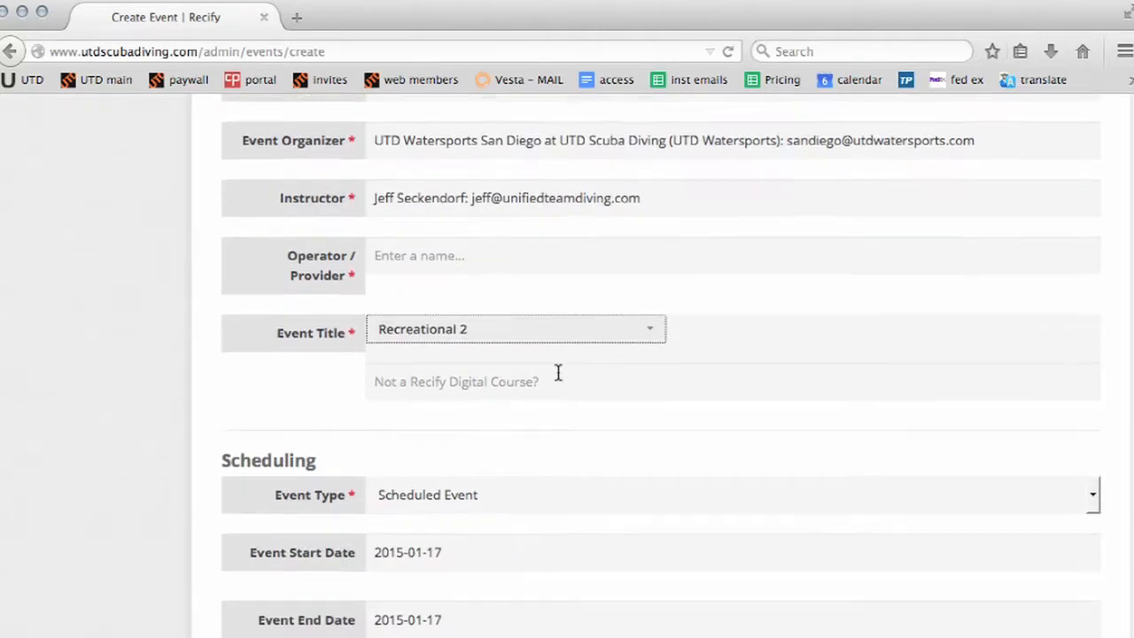
pyautogui.scroll(-1, 557, 378)
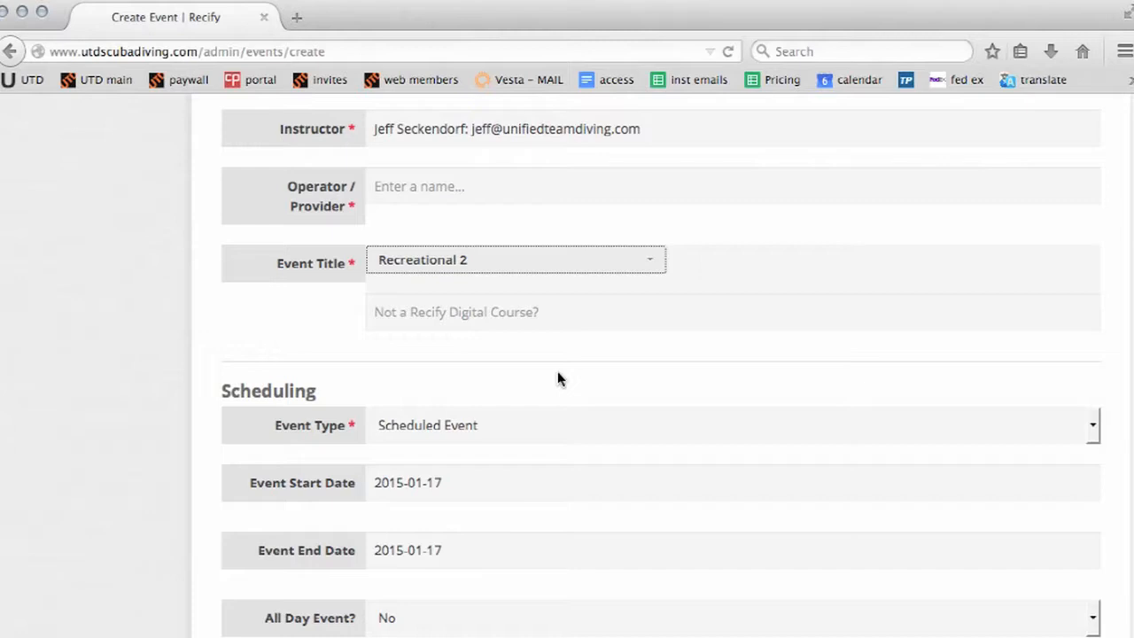
# Keep the event type as Scheduled Event and set its dates from 2015-01-27 to 2015-01-29.
pyautogui.scroll(-2, 557, 379)
pyautogui.click(454, 324)
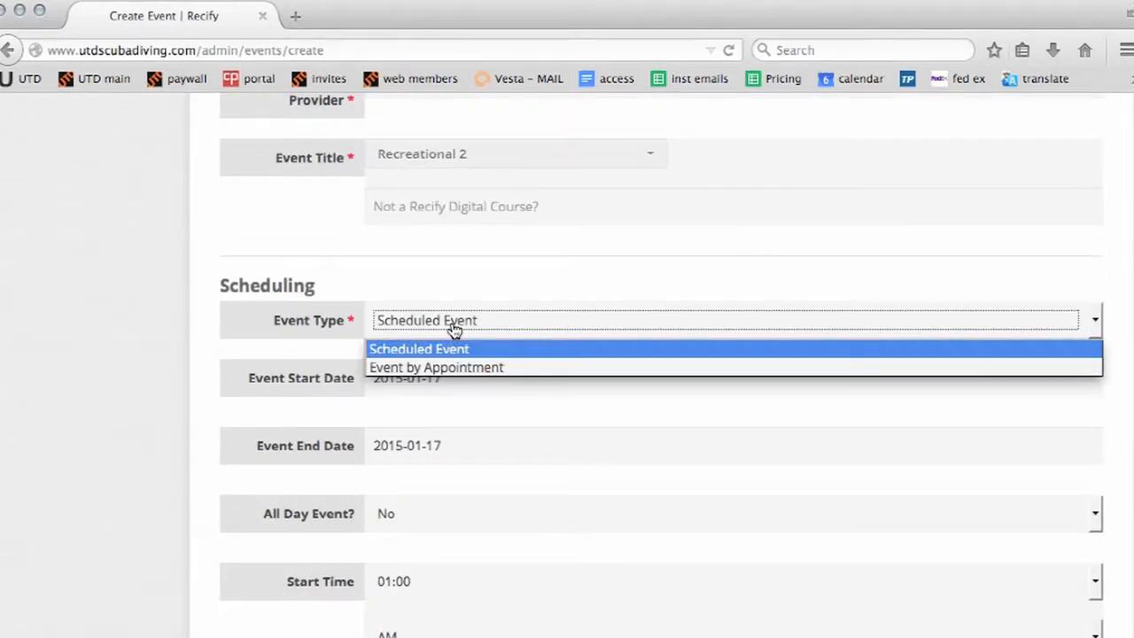
pyautogui.click(457, 351)
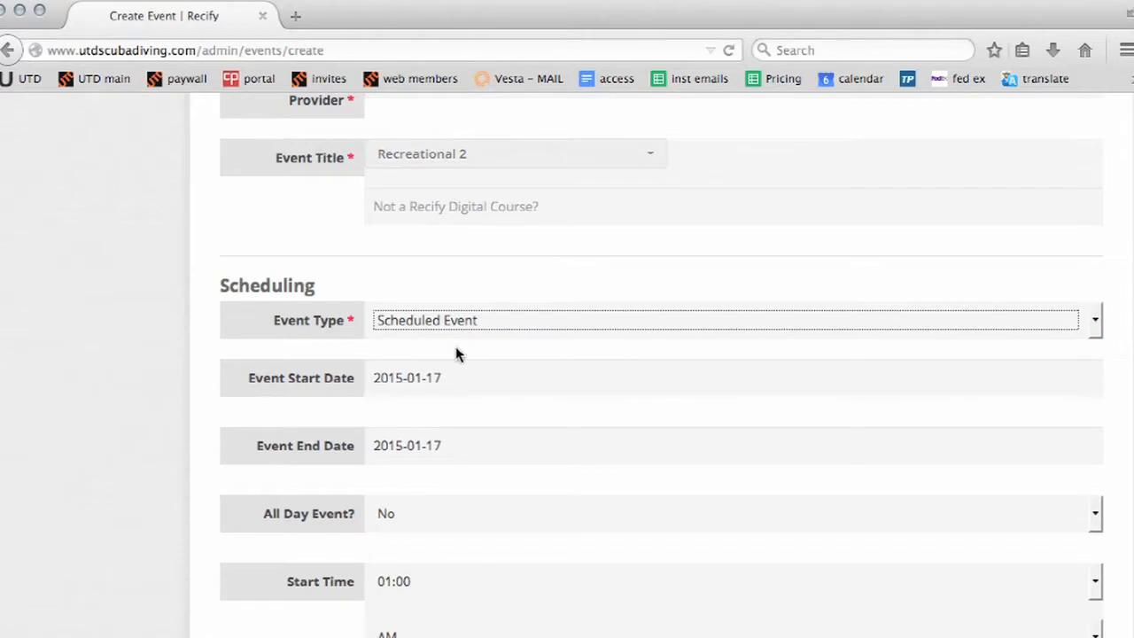
pyautogui.click(469, 385)
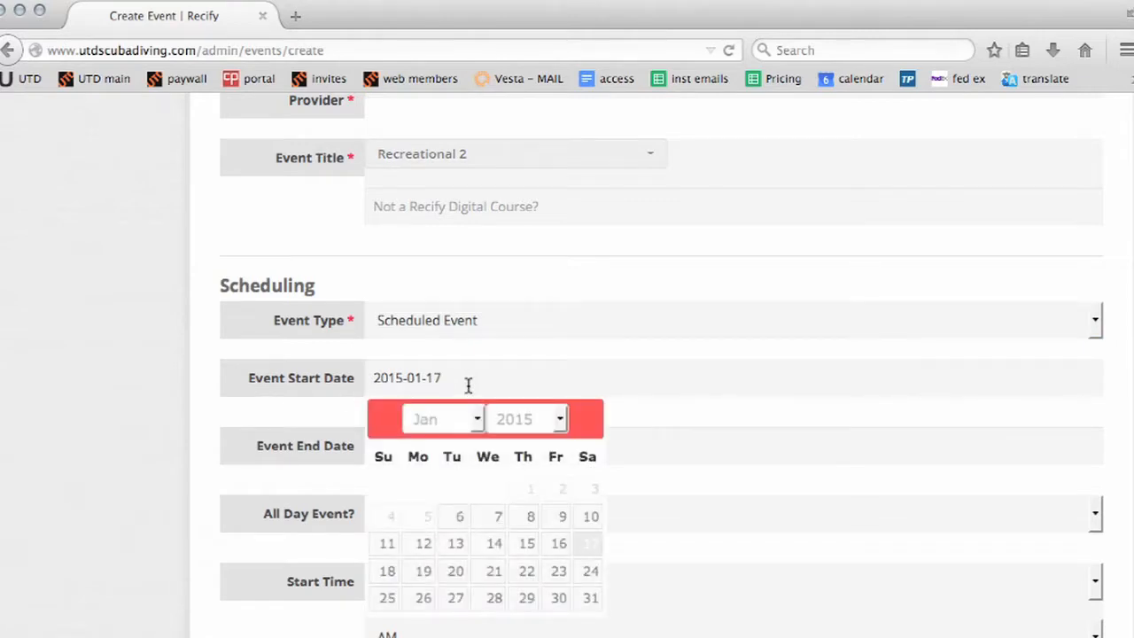
pyautogui.click(456, 599)
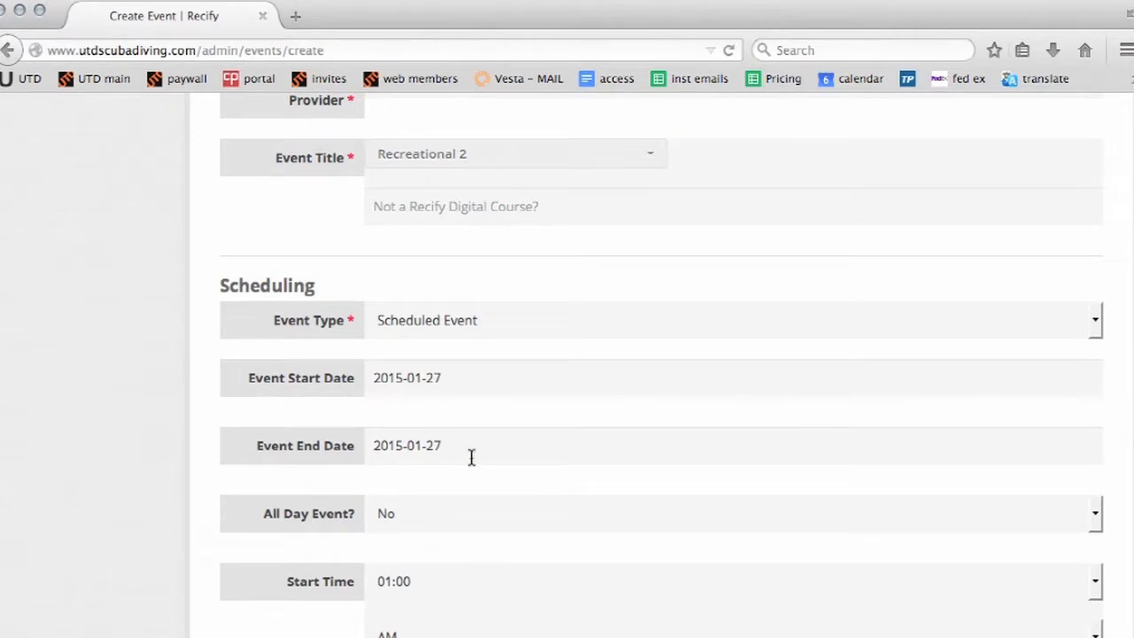
pyautogui.click(472, 452)
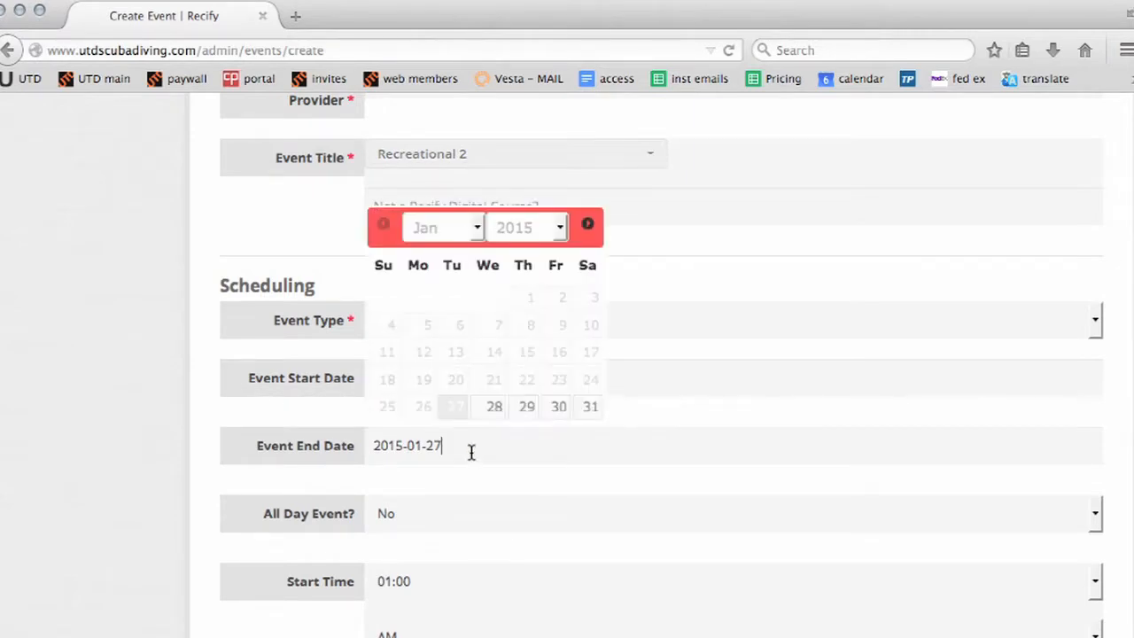
pyautogui.click(528, 408)
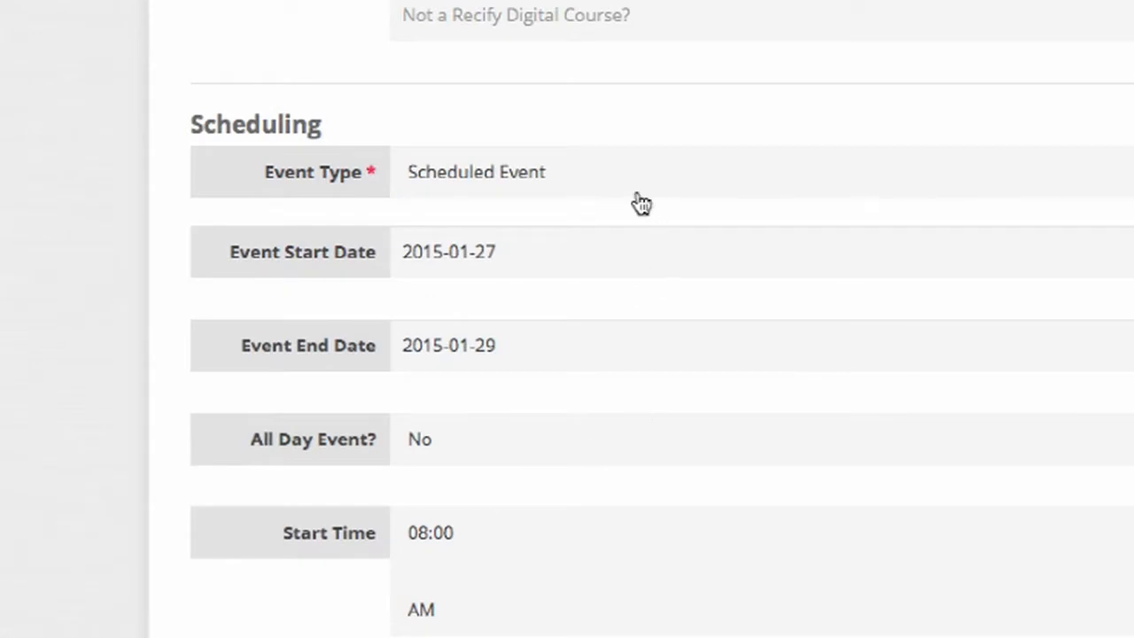
# Change the event type to Event by Appointment and enter "Call for information." as the purchase instructions.
pyautogui.click(621, 184)
pyautogui.click(562, 238)
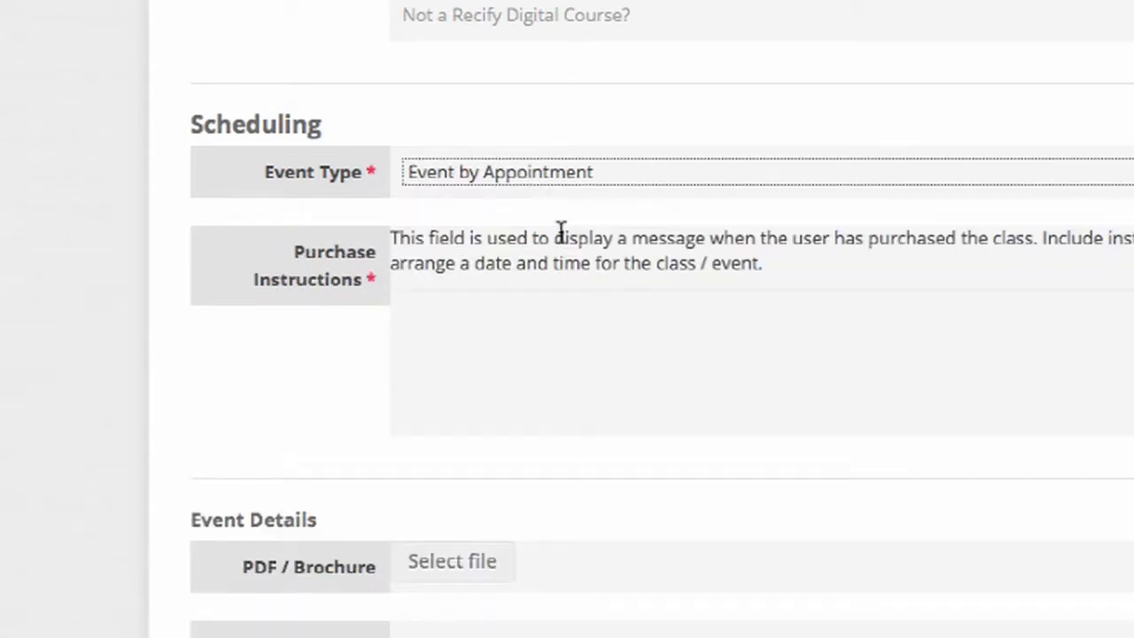
pyautogui.click(485, 316)
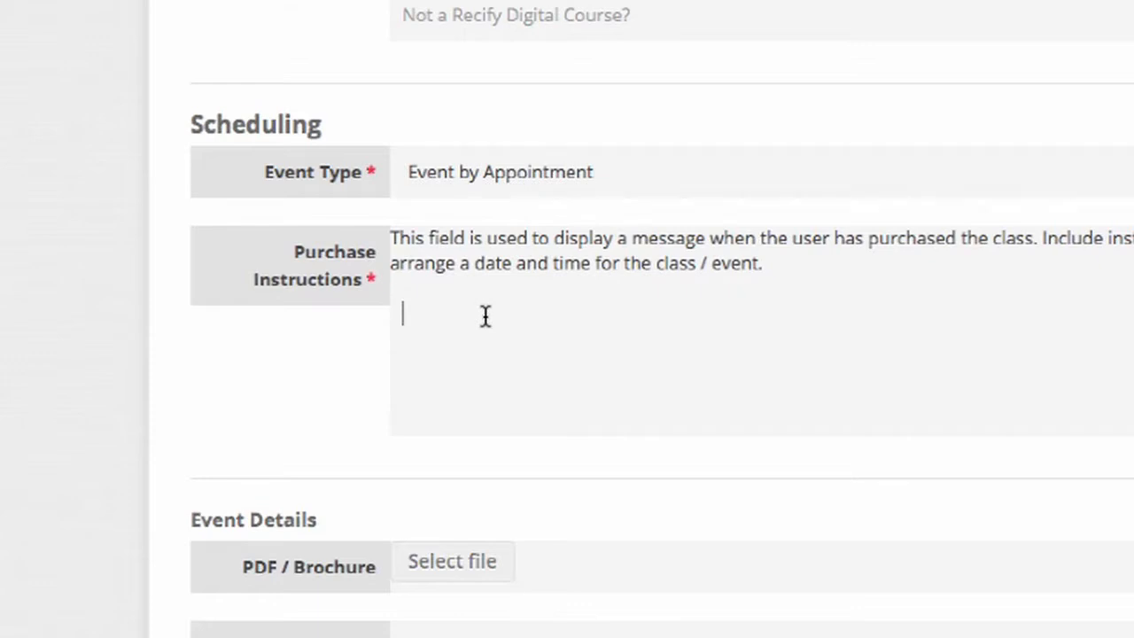
pyautogui.write('Call for information.')
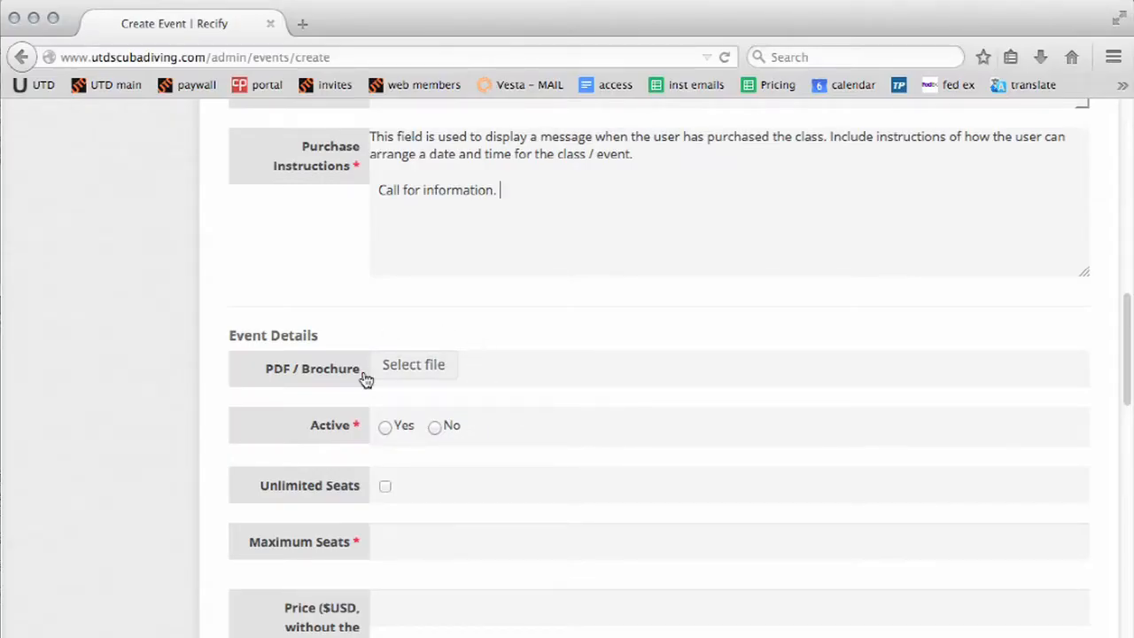
# Make the event active with a maximum of 6 seats at a price of 400, and enter the venue's postal address.
pyautogui.click(387, 428)
pyautogui.scroll(-3, 388, 432)
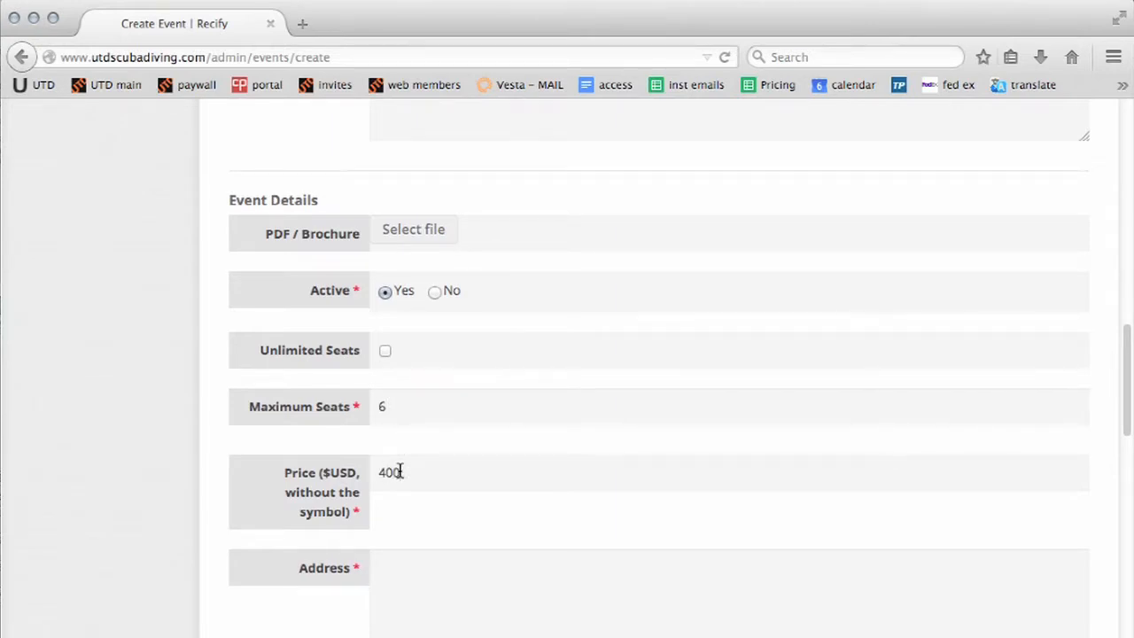
pyautogui.scroll(-2, 401, 472)
pyautogui.click(412, 504)
pyautogui.write('11211 Sorrento Valley')
pyautogui.write('CA 92121')
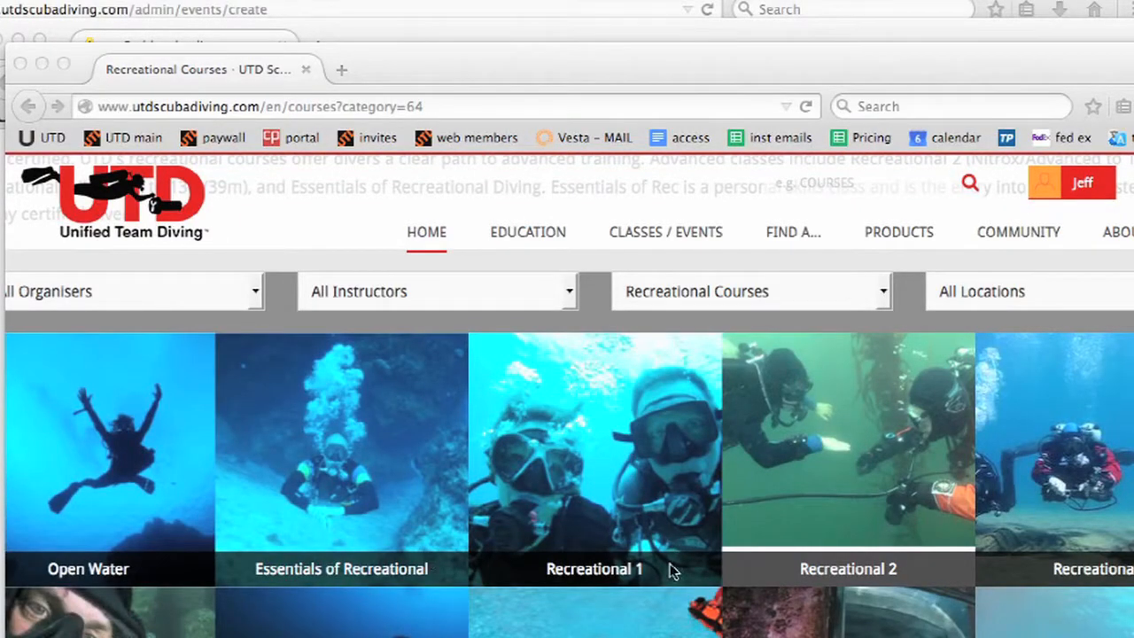
# Open the Recreational 2 course page on the public UTD site and copy its full description, starting at "UTD Rec 2 Advanced Training".
pyautogui.moveTo(787, 502)
pyautogui.click(787, 502)
pyautogui.scroll(-3, 717, 527)
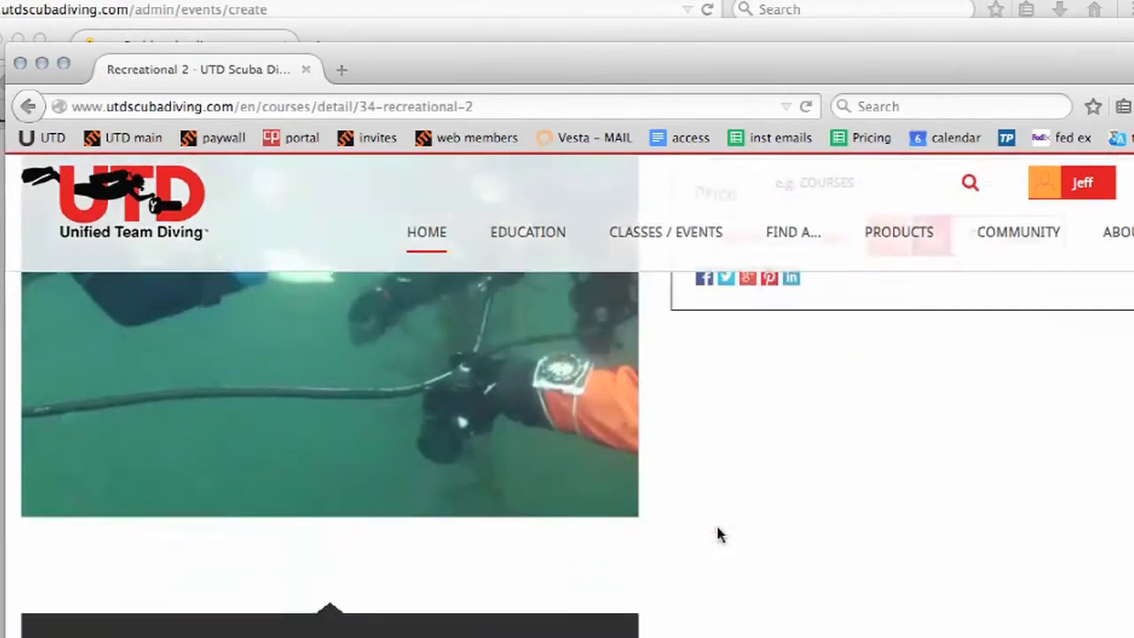
pyautogui.scroll(-5, 717, 526)
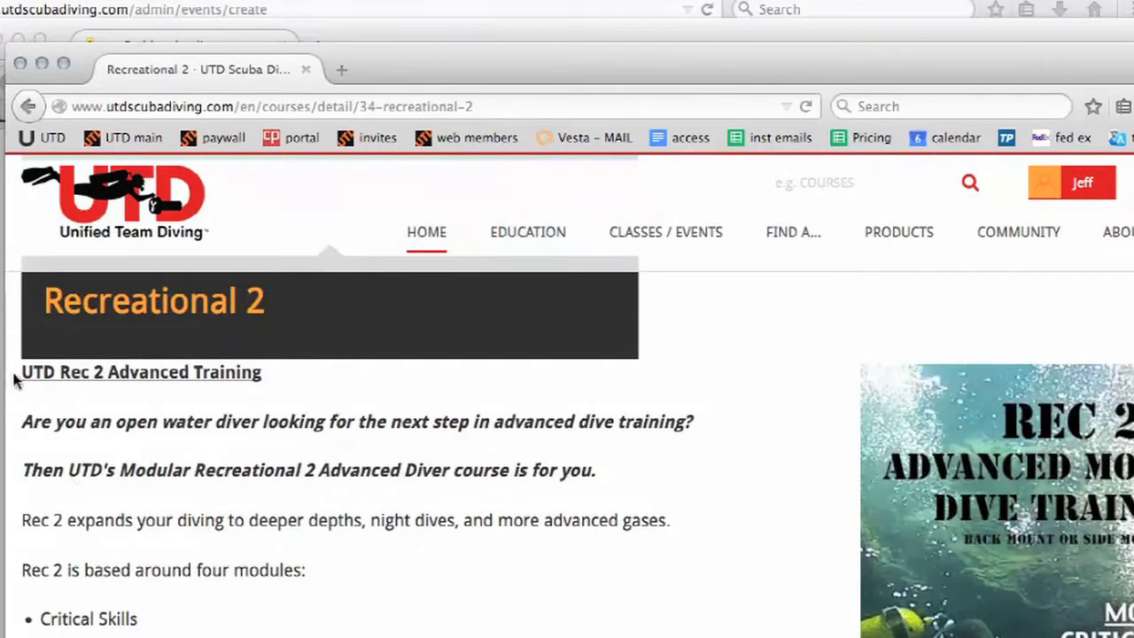
pyautogui.moveTo(23, 372); pyautogui.dragTo(388, 395)
pyautogui.scroll(-7, 114, 522)
pyautogui.scroll(-5, 106, 590)
# Return to the event form and paste the copied course description into the Frontend Content.
pyautogui.press('super+grave')
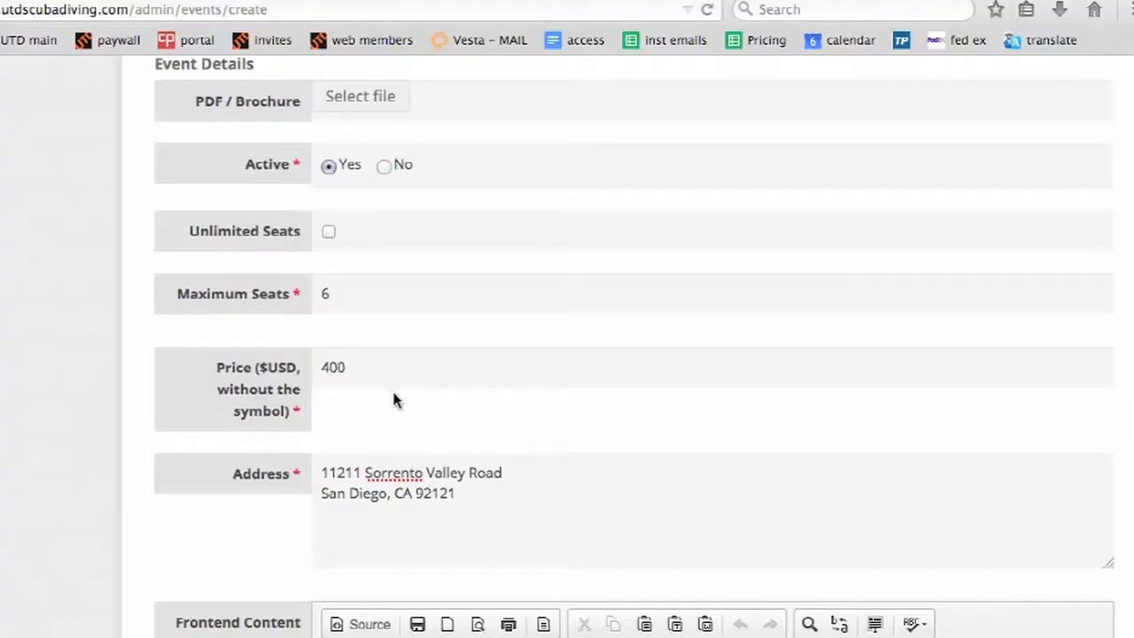
pyautogui.scroll(-5, 395, 382)
pyautogui.click(390, 431)
pyautogui.press('super+v')
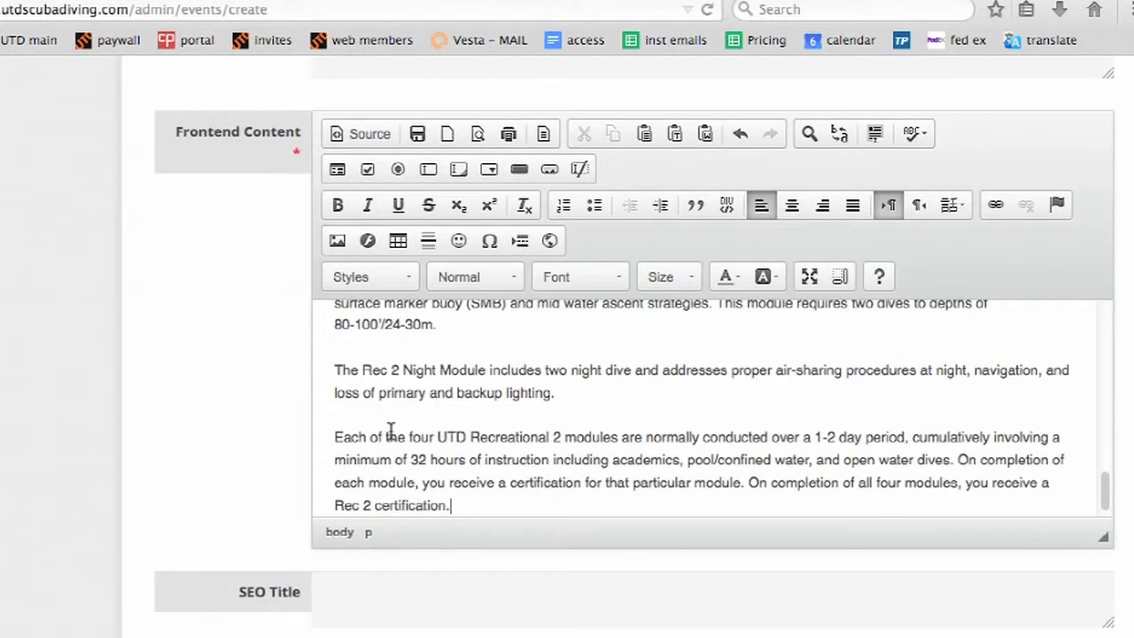
pyautogui.scroll(10, 389, 432)
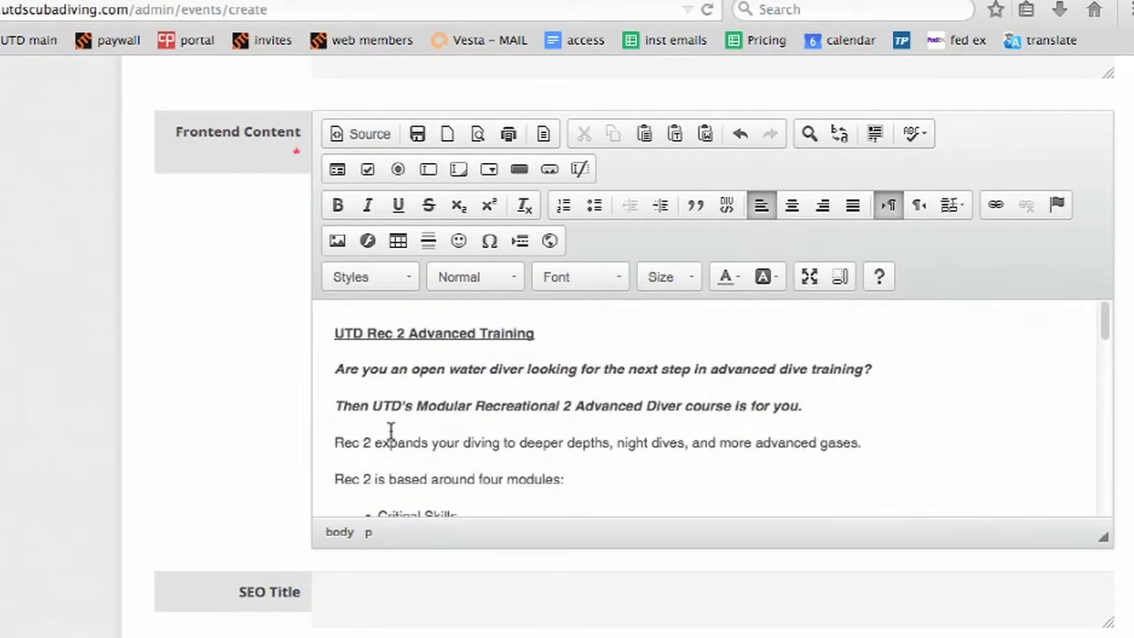
# Use dm2.jpg from the dm folder as the event logo and create the event.
pyautogui.scroll(-2, 390, 431)
pyautogui.scroll(-3, 251, 440)
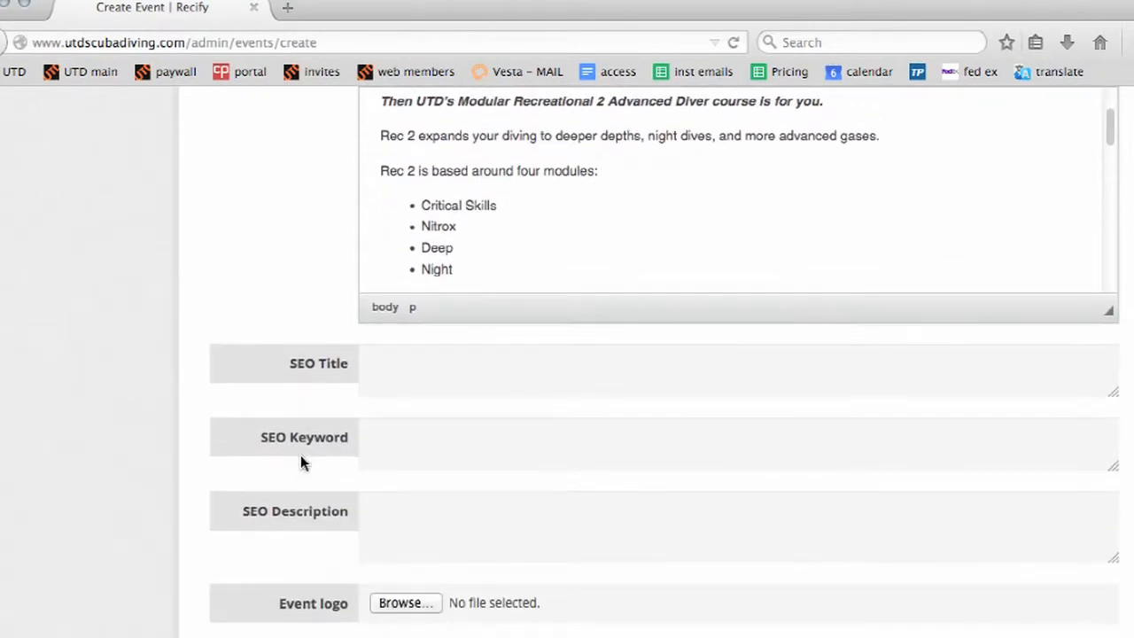
pyautogui.scroll(-1, 300, 454)
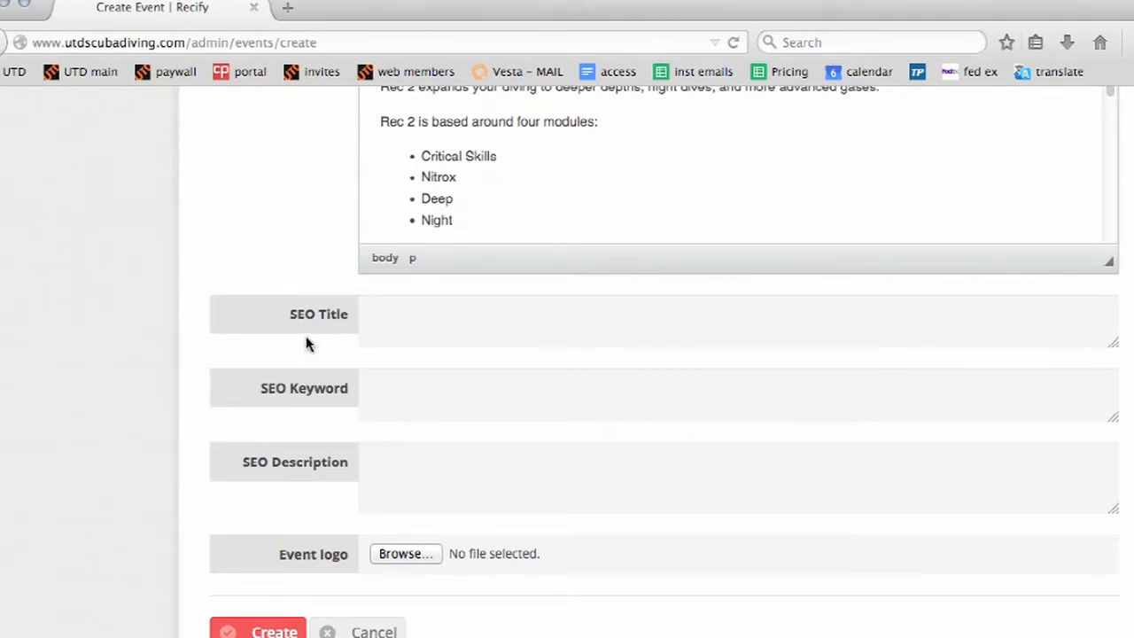
pyautogui.click(405, 556)
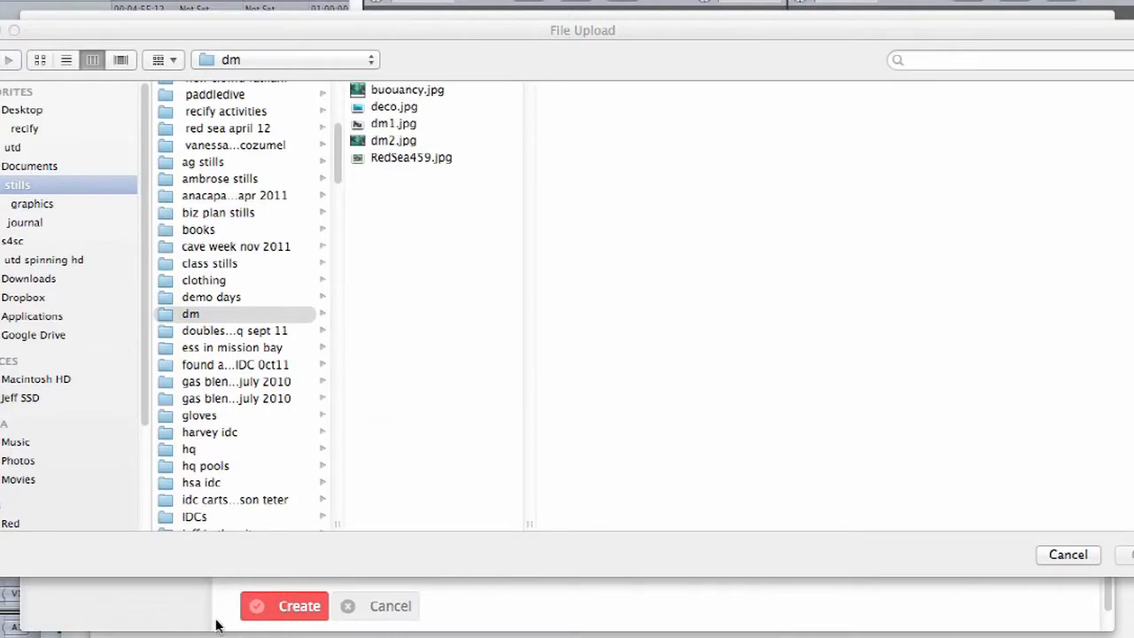
pyautogui.click(167, 318)
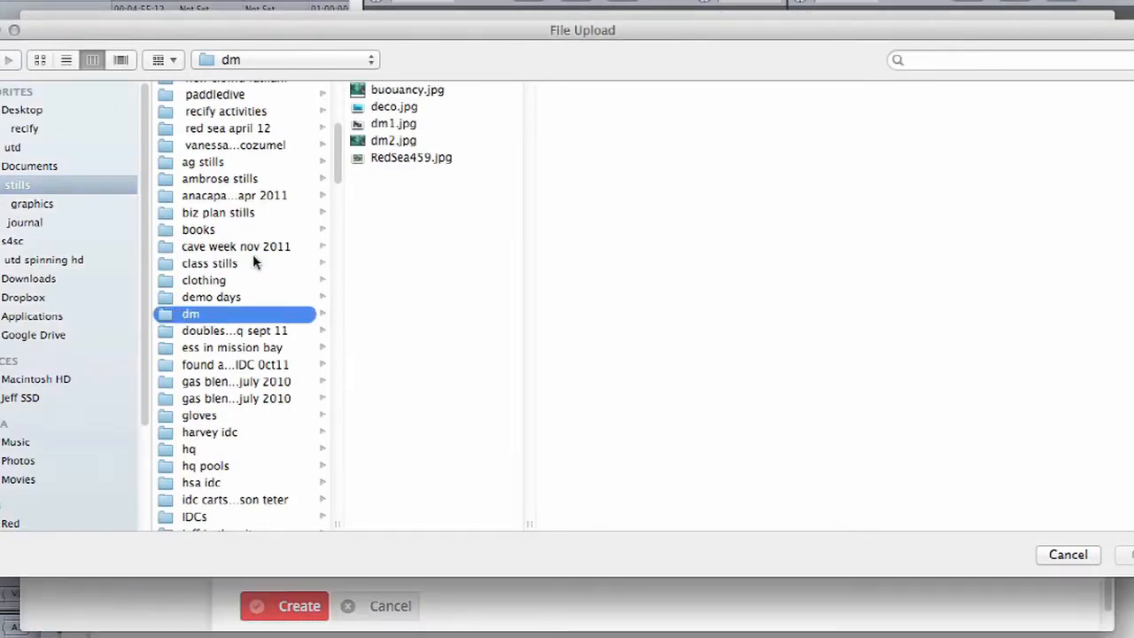
pyautogui.click(413, 138)
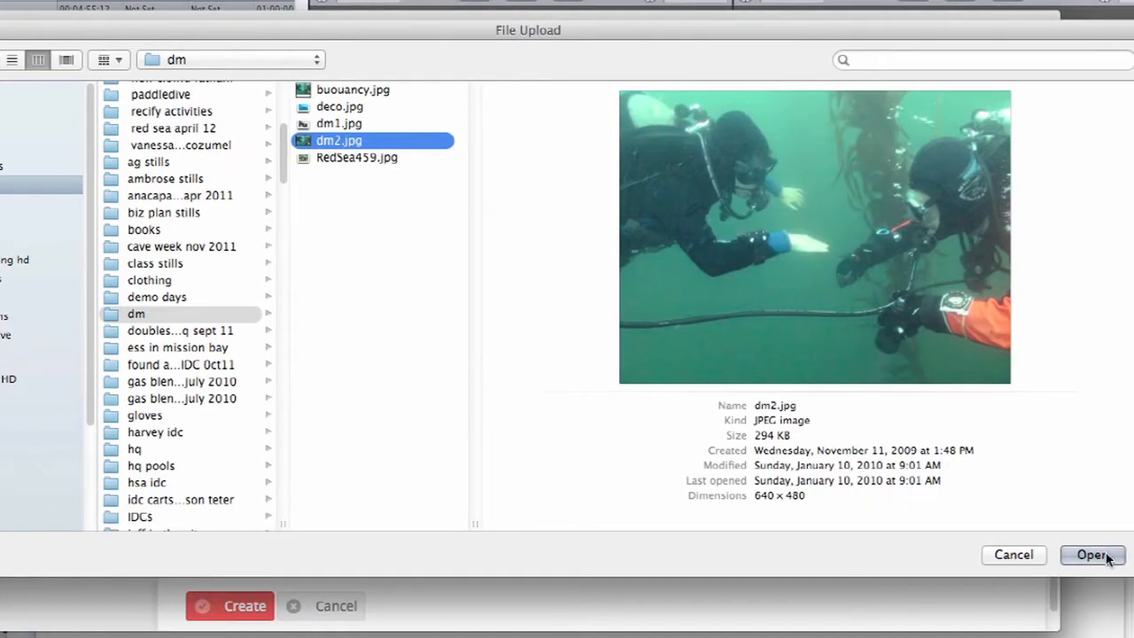
pyautogui.click(1125, 555)
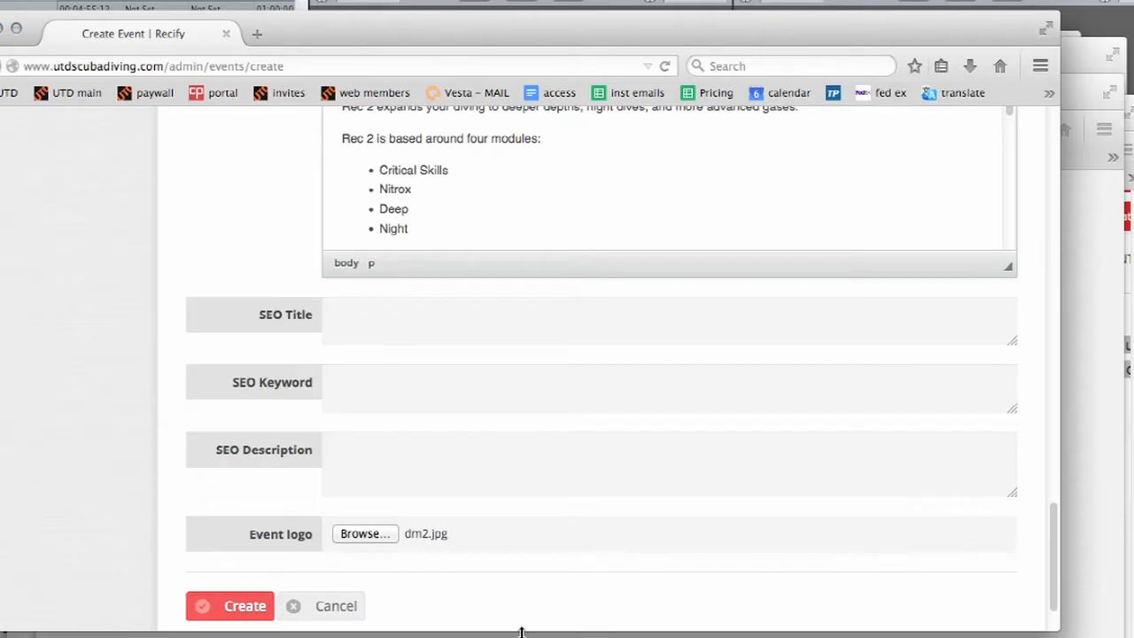
pyautogui.click(242, 607)
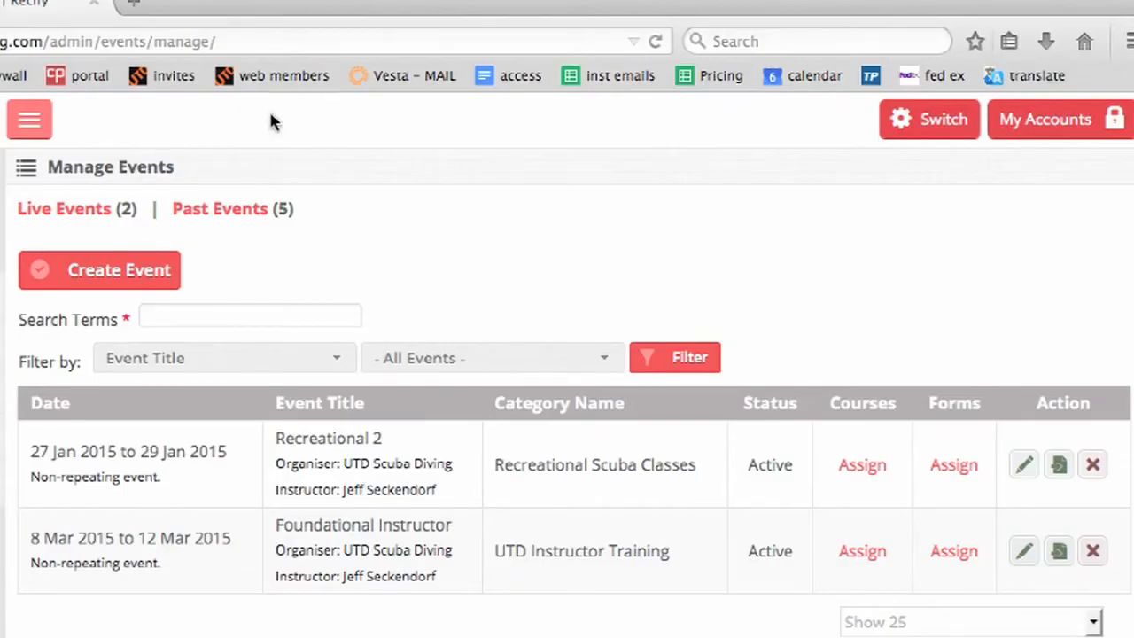
# Duplicate the Side Mount Mini class from the past events and set the copy's start date to 2015-01-29.
pyautogui.click(243, 210)
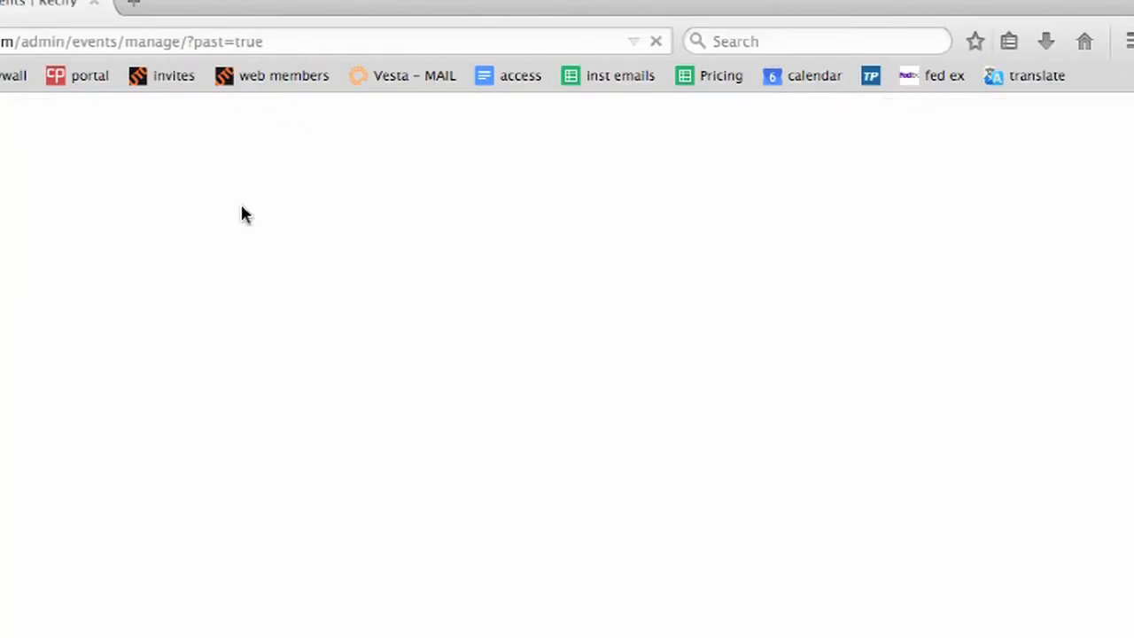
pyautogui.scroll(-3, 594, 458)
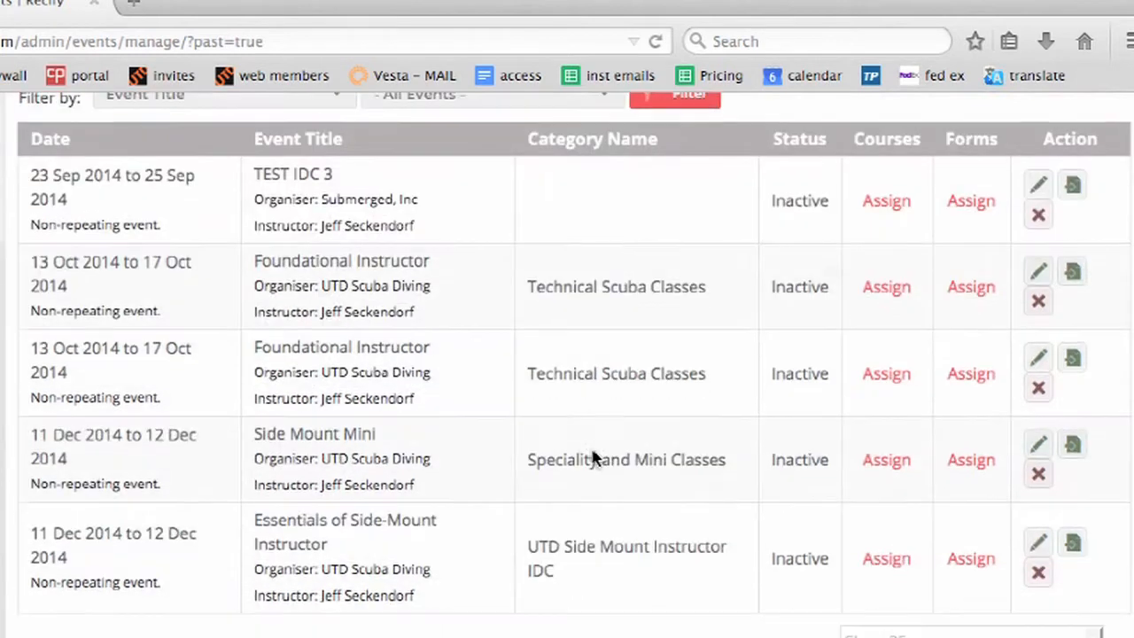
pyautogui.click(1074, 445)
pyautogui.click(325, 308)
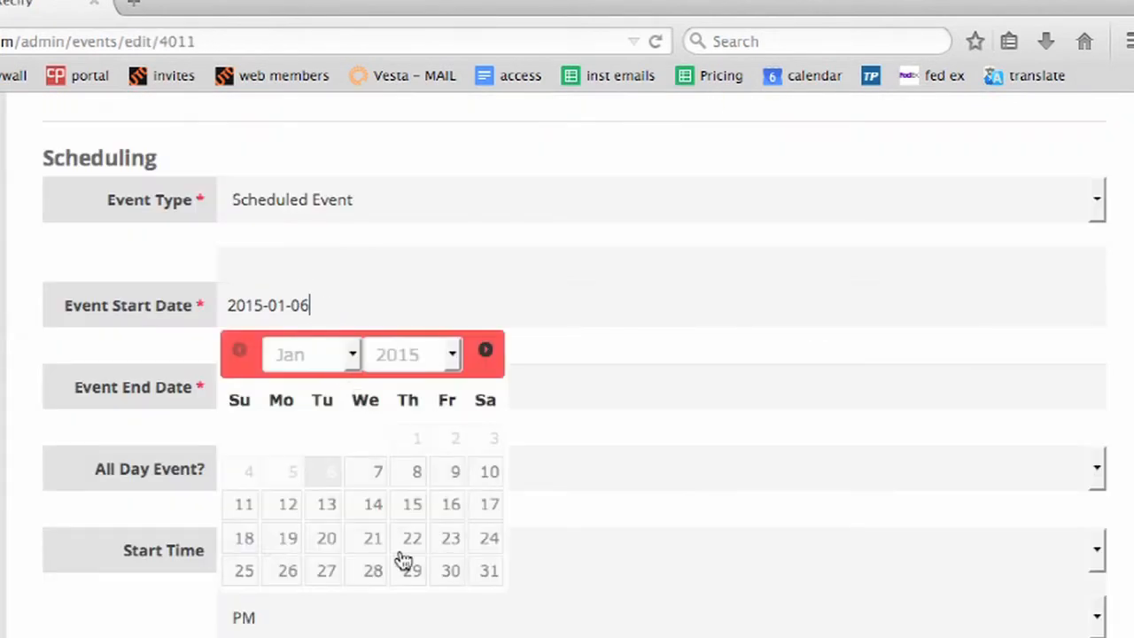
pyautogui.click(412, 570)
pyautogui.click(352, 387)
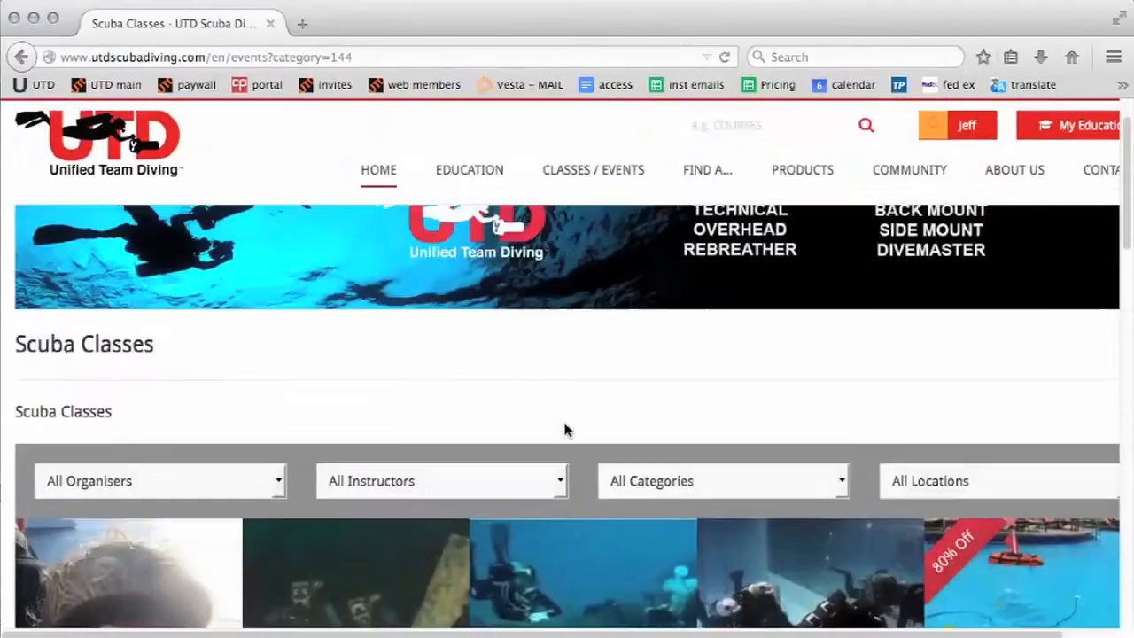
# Find the new Recreational 2 class in the public Scuba Classes listing and open its event page.
pyautogui.scroll(-6, 567, 430)
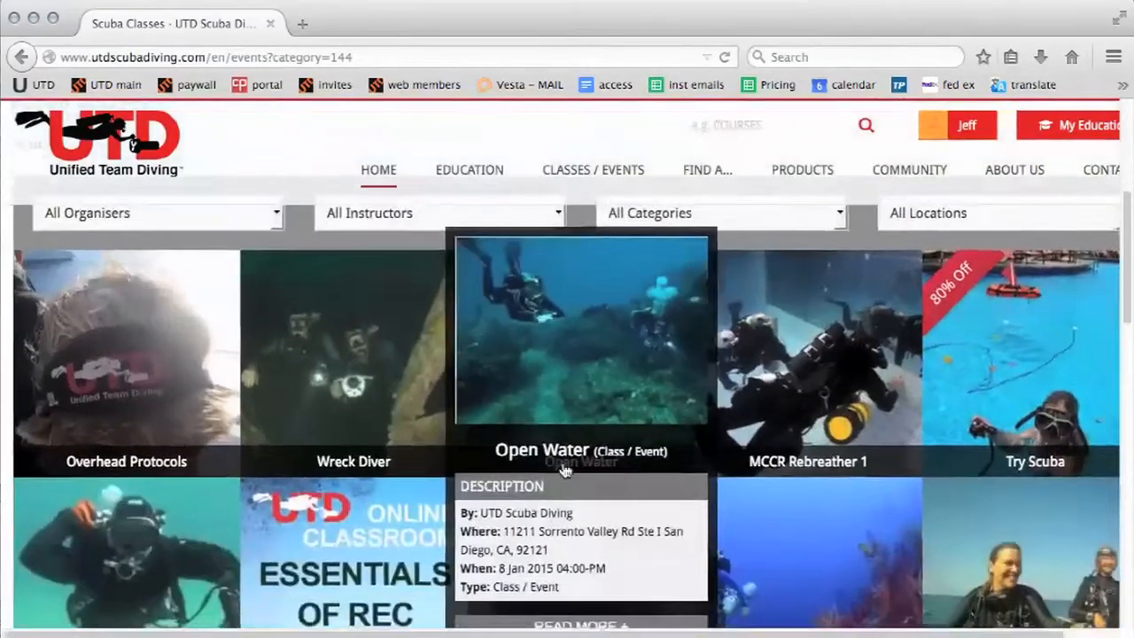
pyautogui.scroll(-3, 565, 470)
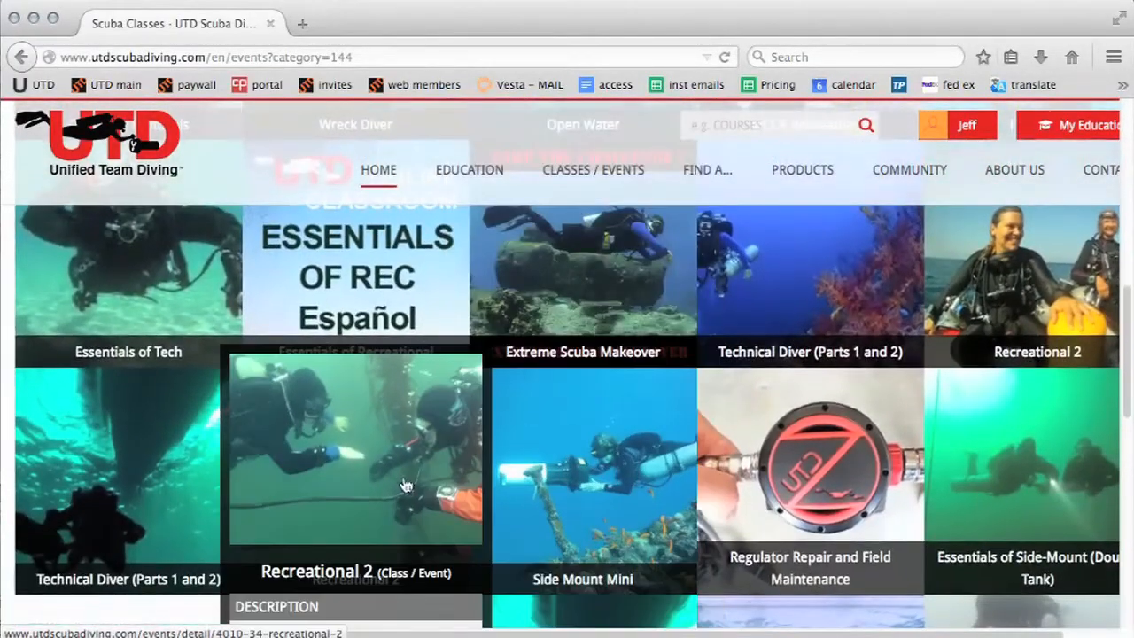
pyautogui.click(399, 483)
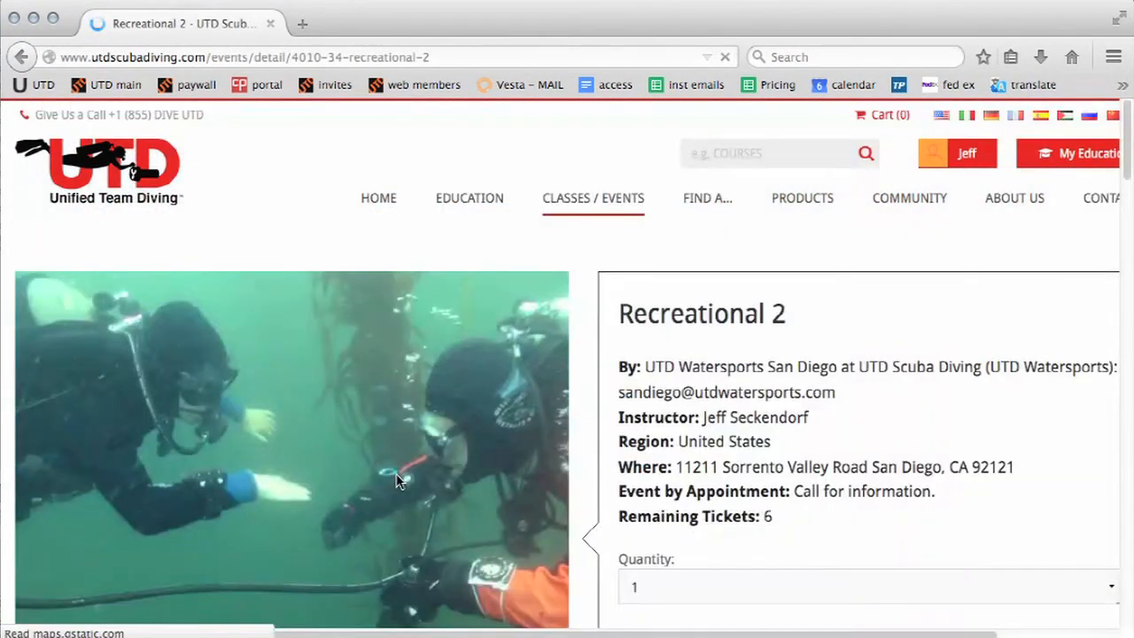
# Start booking one Recreational 2 ticket and continue past the mandatory digital courses to the payment form.
pyautogui.scroll(-3, 556, 437)
pyautogui.scroll(-1, 554, 438)
pyautogui.click(874, 370)
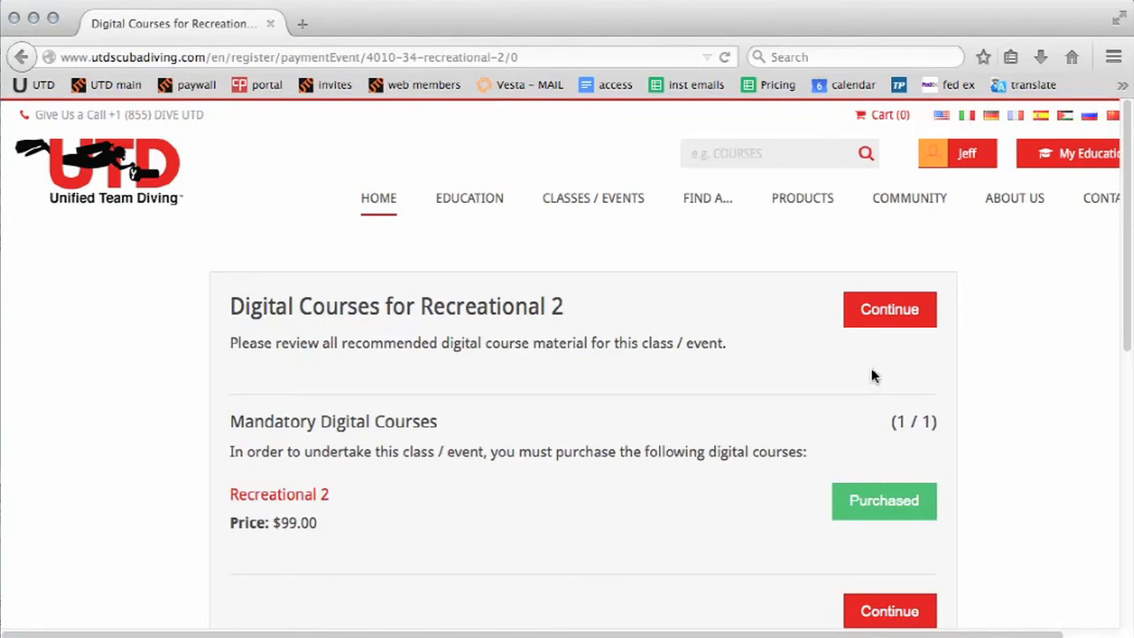
pyautogui.scroll(-3, 988, 406)
pyautogui.click(909, 382)
pyautogui.scroll(-3, 906, 390)
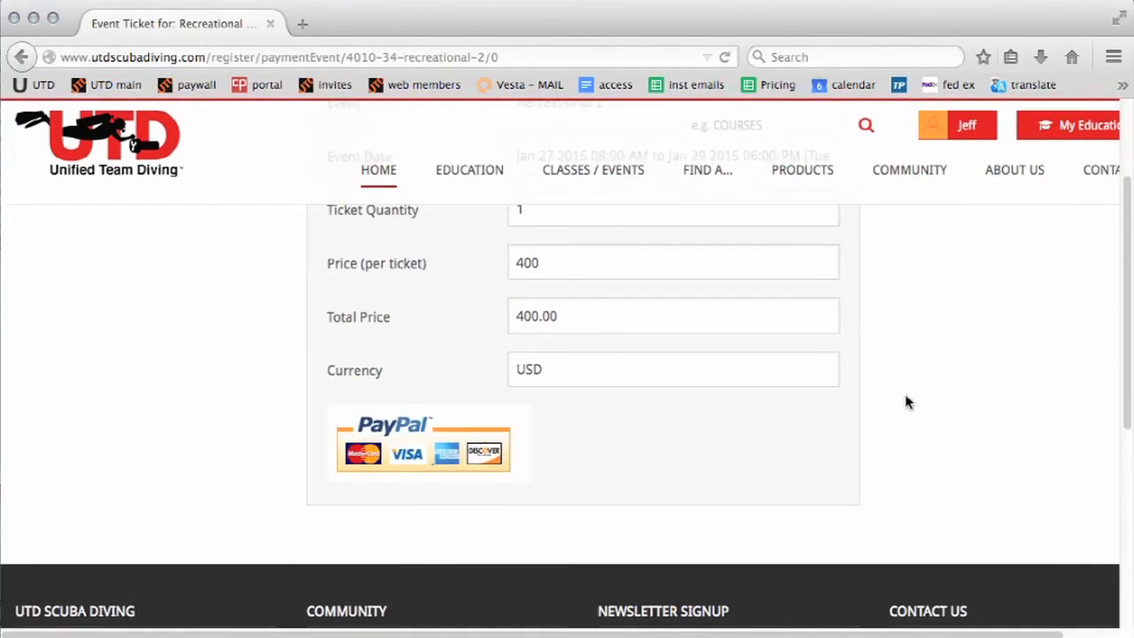